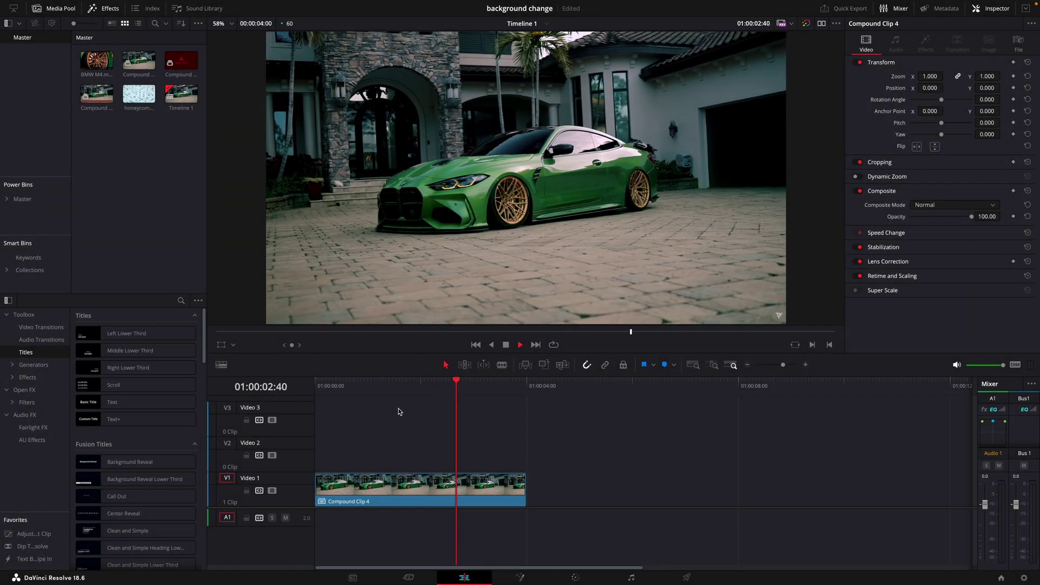
# Open the car compound clip (Compound Clip 4) in Fusion and add a Planar Tracker node.
pyautogui.press('Home')
pyautogui.click(422, 496)
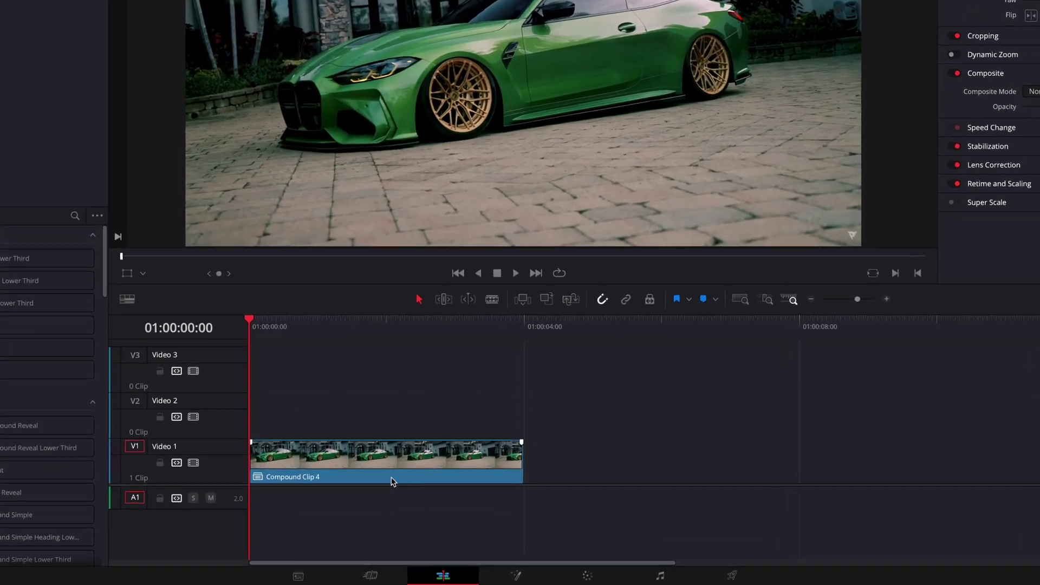
pyautogui.click(512, 573)
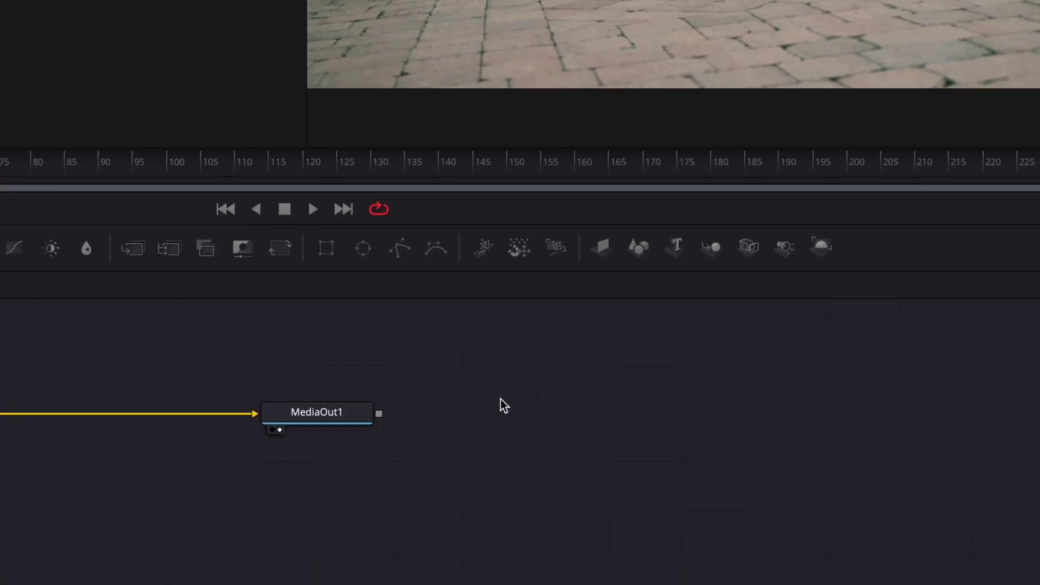
pyautogui.hotkey('shift', 'space')
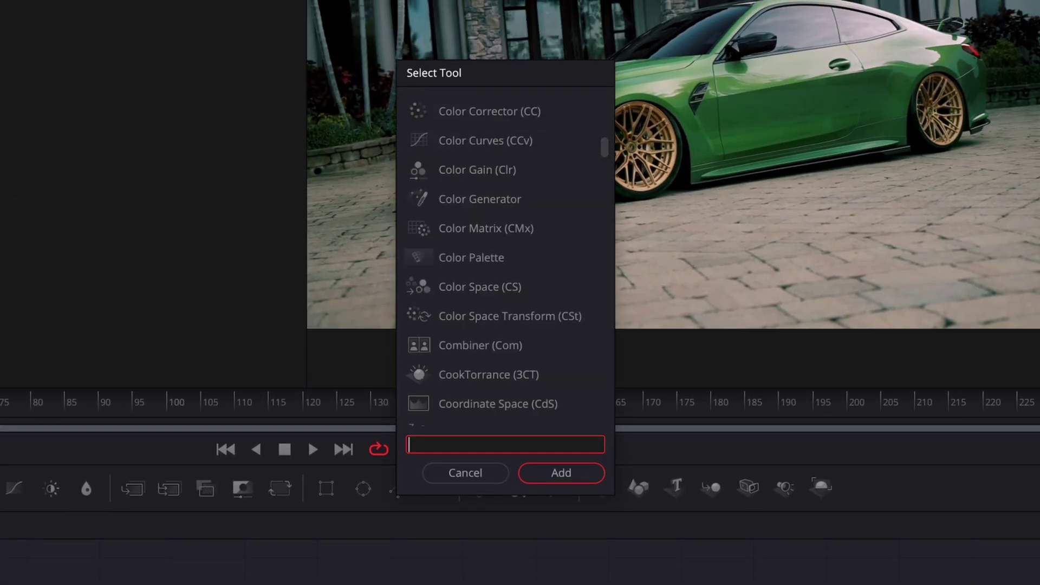
pyautogui.write('planar')
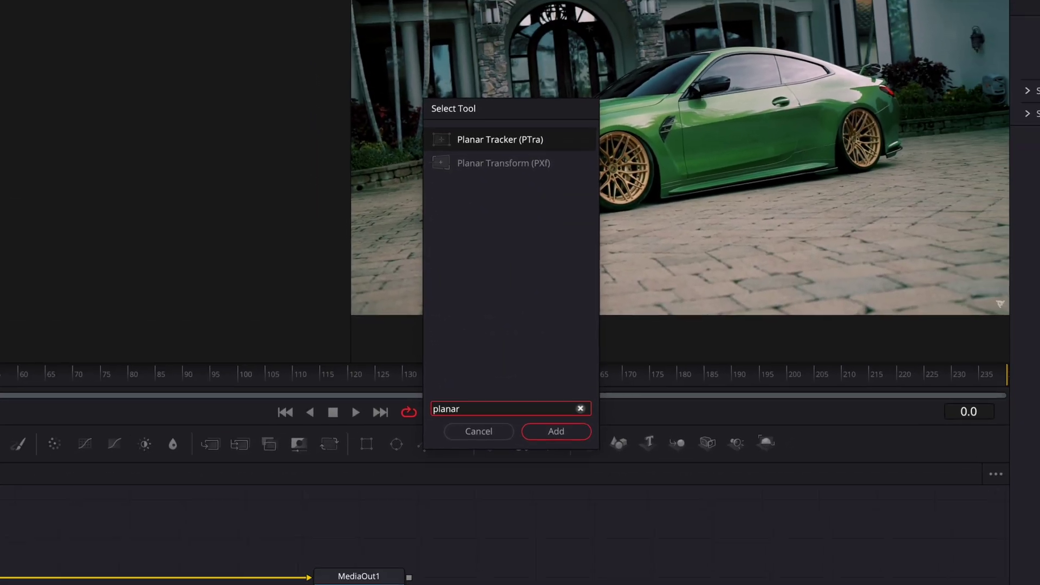
pyautogui.press('Return')
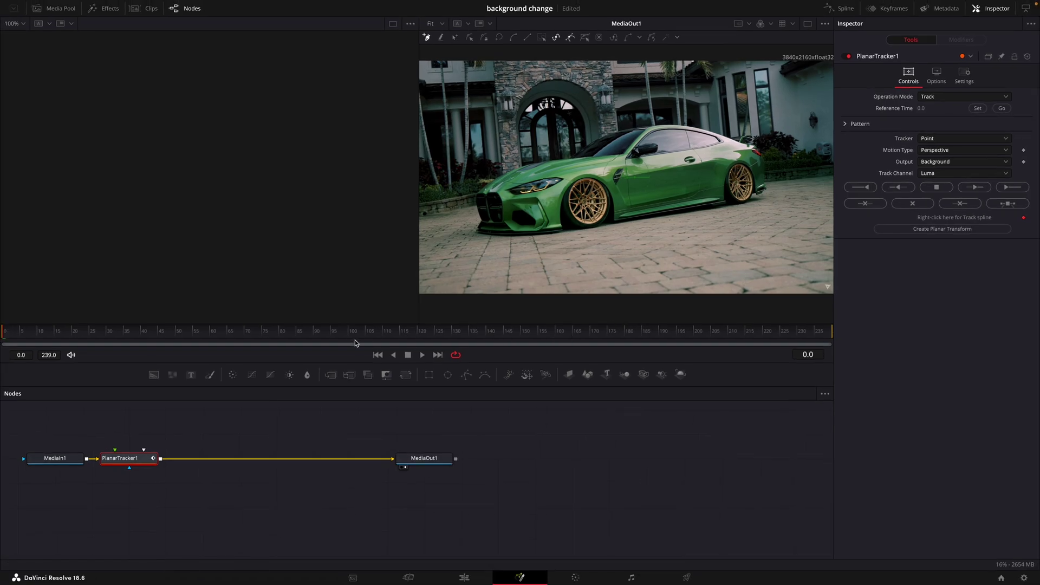
# At frame ~119, outline the driveway beside the car with a four-point tracking shape.
pyautogui.click(414, 331)
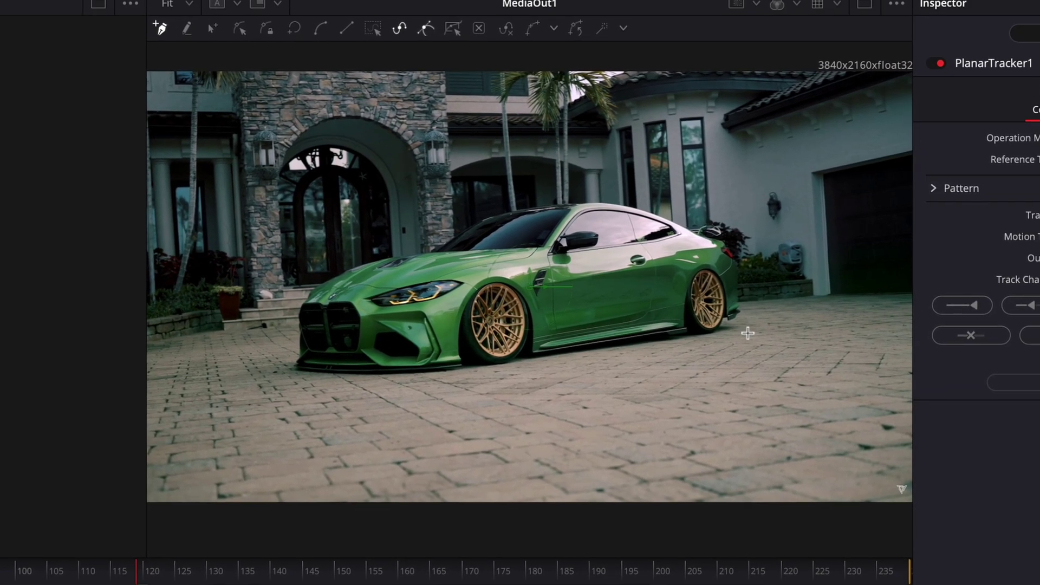
pyautogui.click(748, 334)
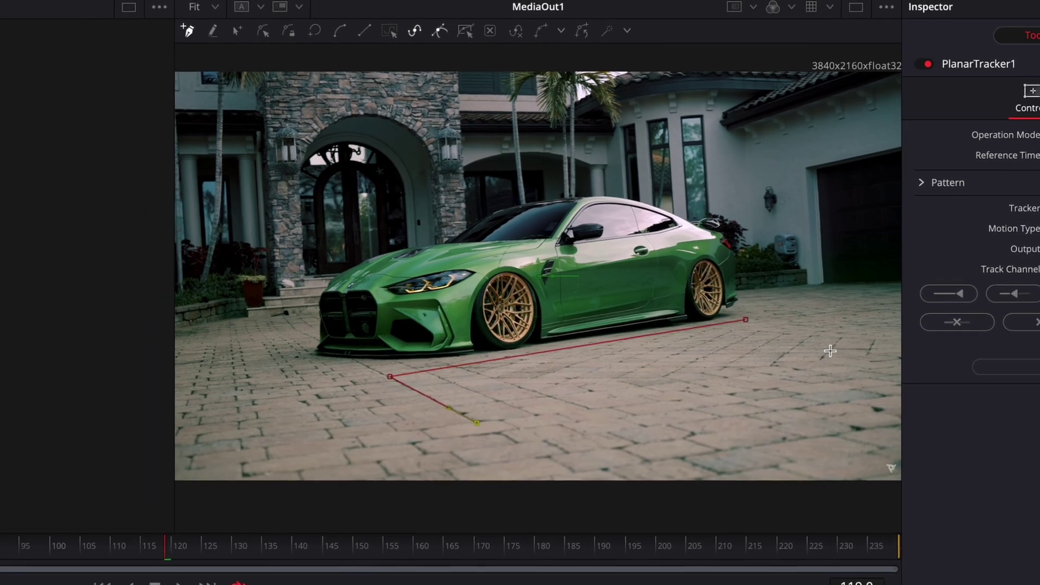
pyautogui.click(846, 351)
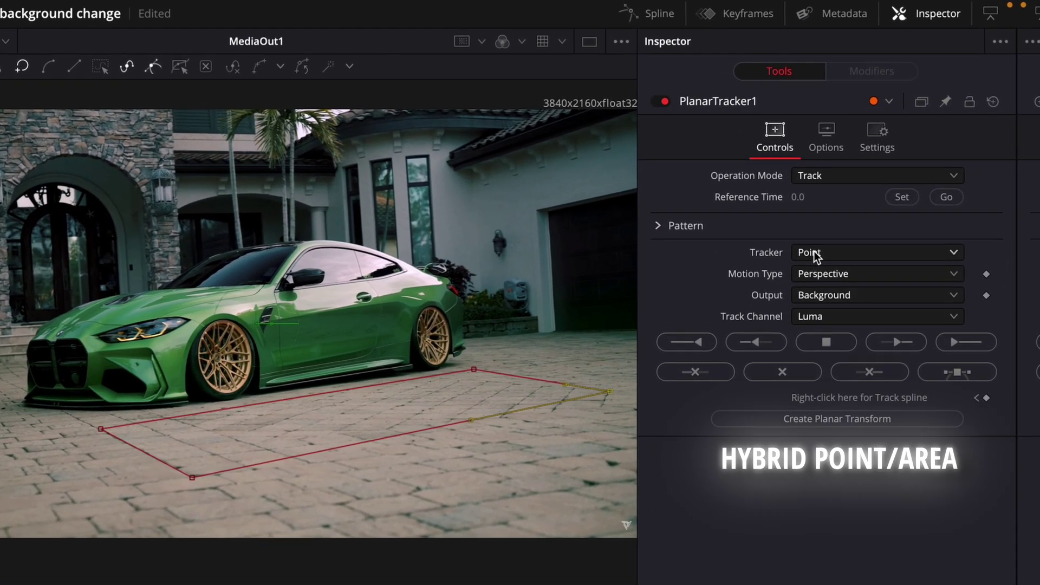
# Use Hybrid Point/Area tracking, set frame 119 as reference, and track backward and forward.
pyautogui.click(813, 252)
pyautogui.click(823, 294)
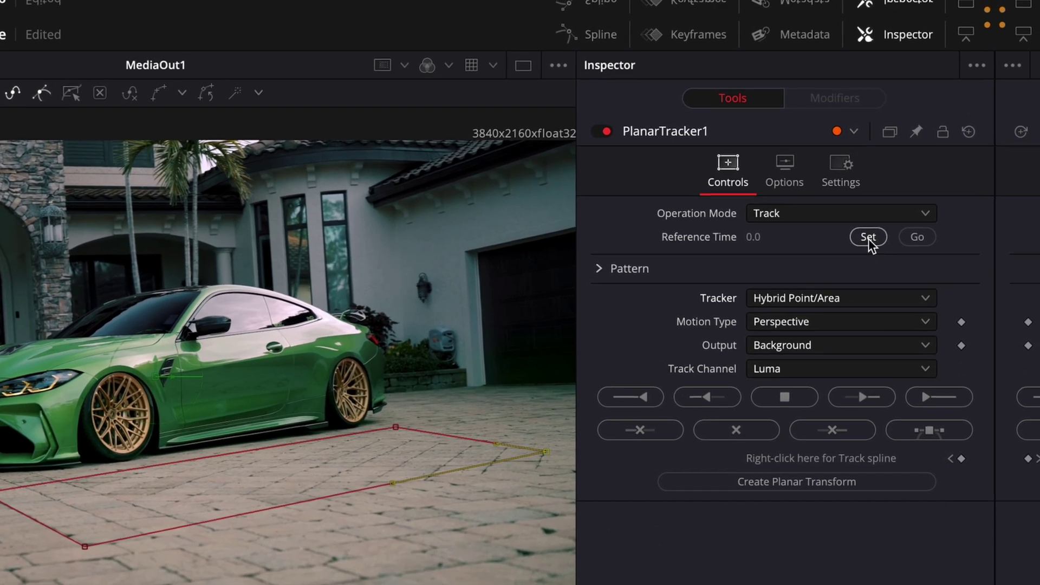
pyautogui.click(869, 239)
pyautogui.click(653, 399)
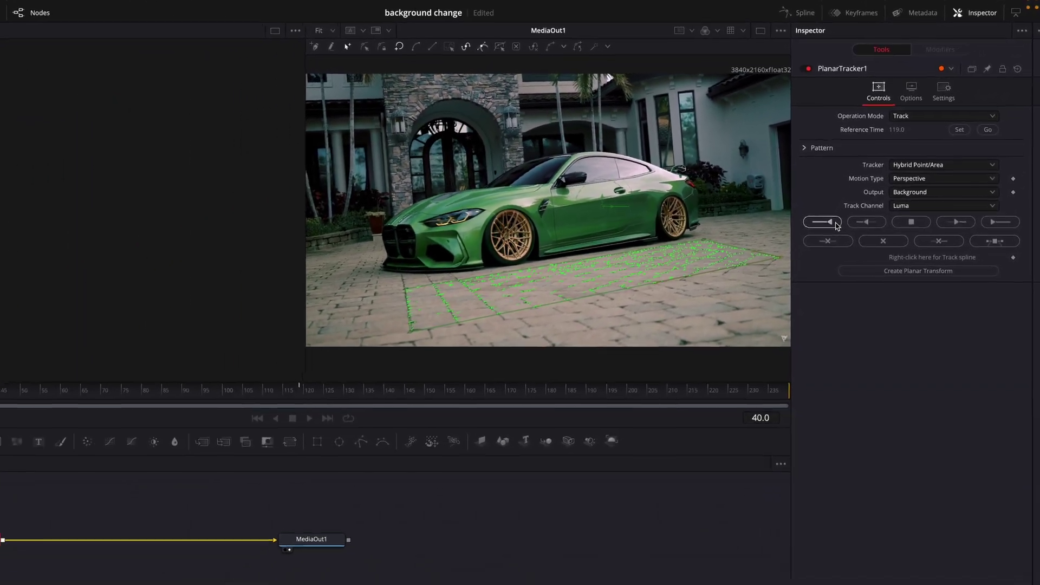
pyautogui.click(1008, 200)
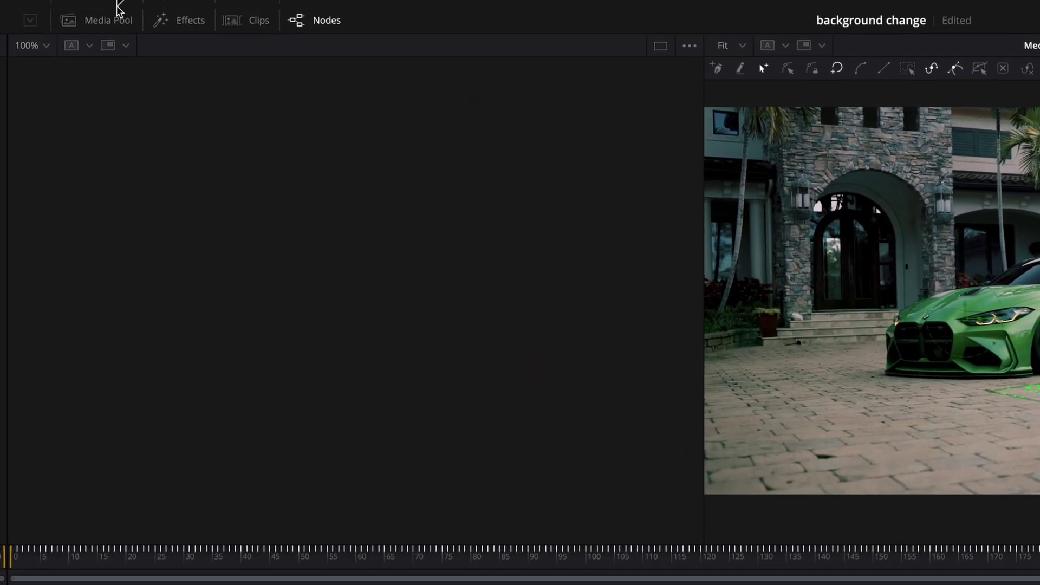
# Add honeycomb video.mp4 from the Media Pool as MediaIn2, wired into PlanarTracker1.
pyautogui.click(120, 24)
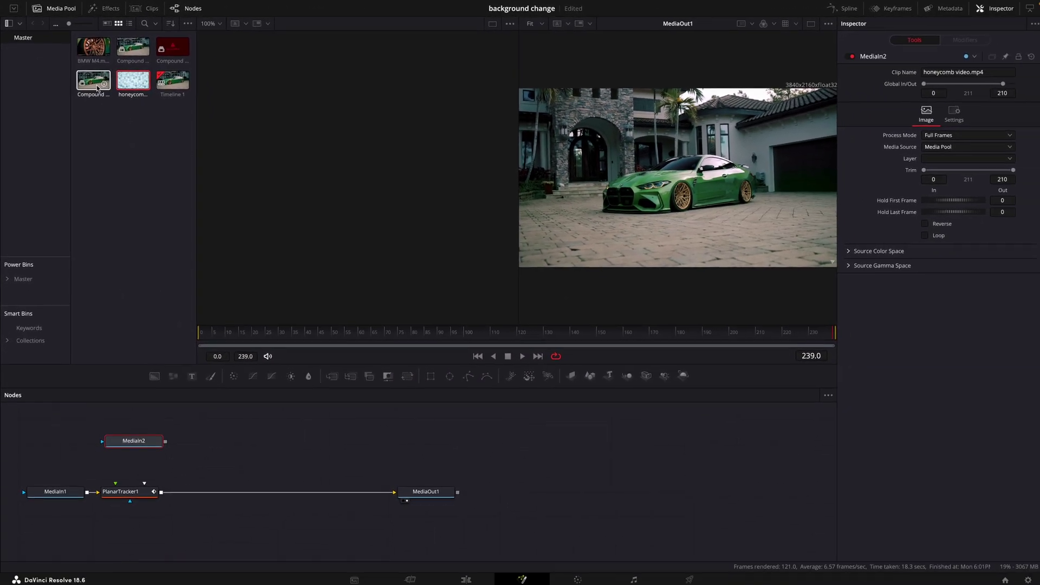
pyautogui.click(70, 10)
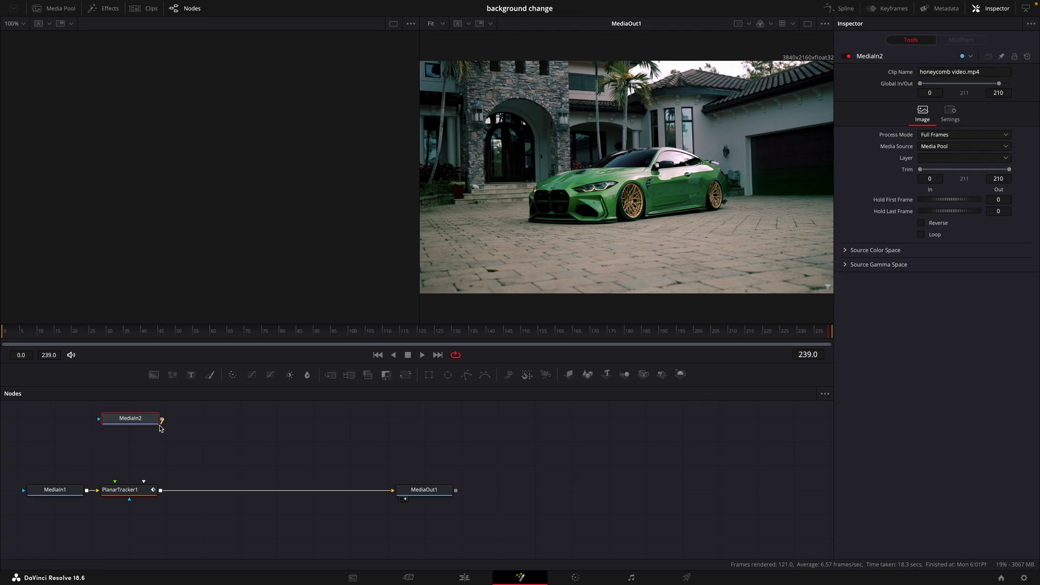
pyautogui.click(129, 491)
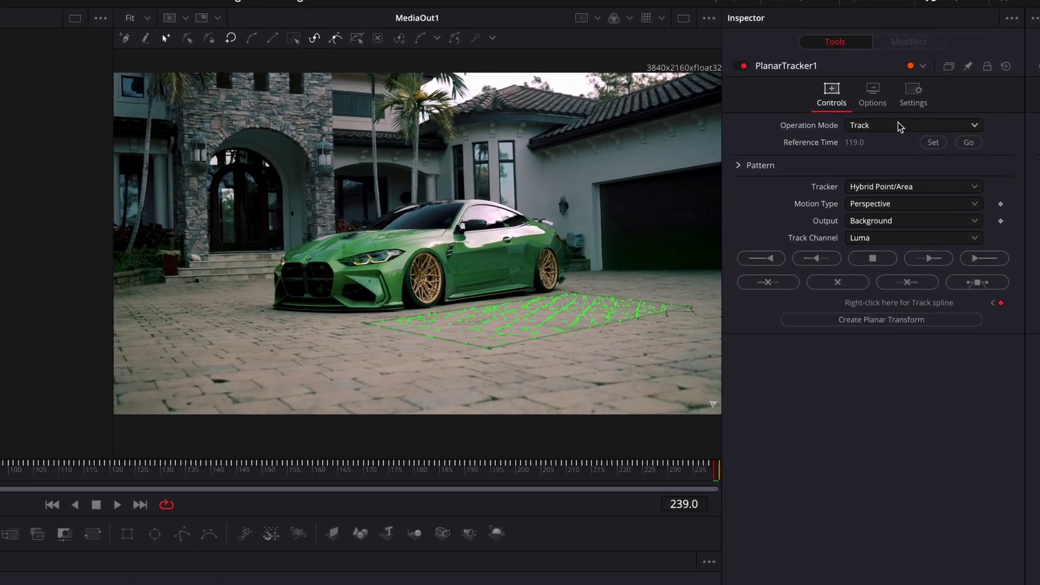
# Set the Planar Tracker to Corner Pin and move the playhead into the honeycomb clip's range.
pyautogui.click(951, 97)
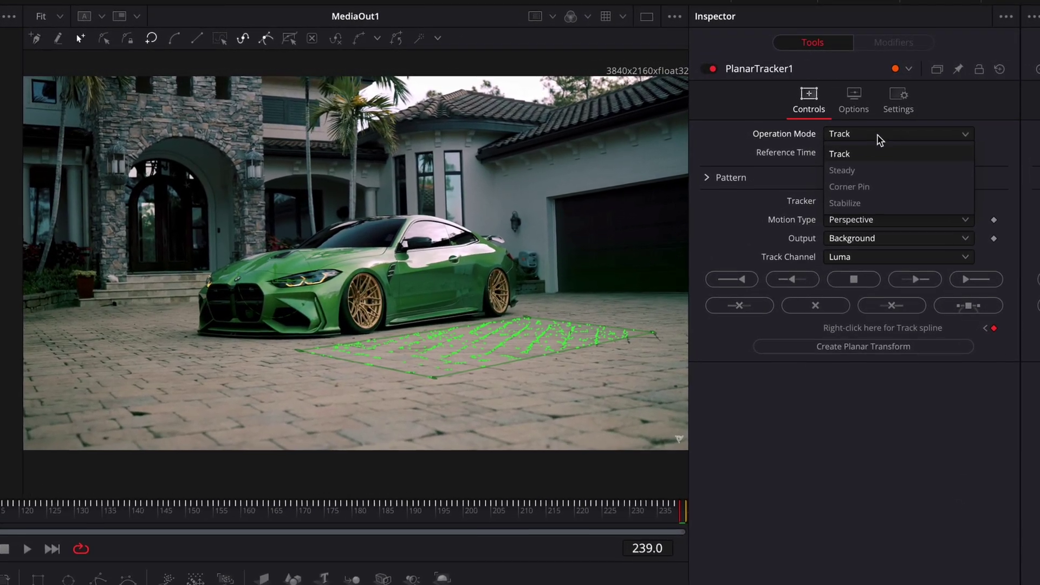
pyautogui.click(863, 187)
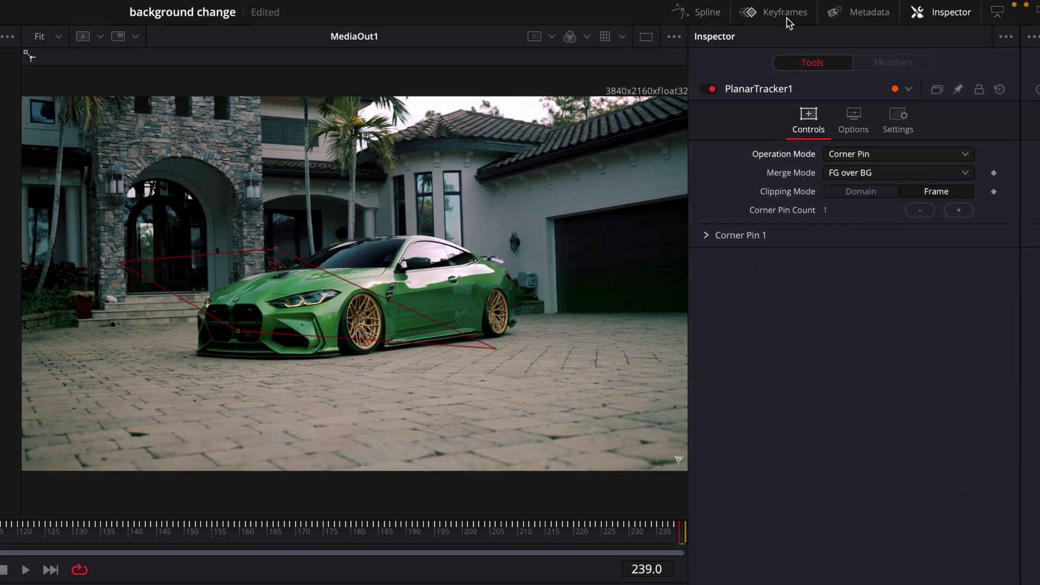
pyautogui.click(787, 20)
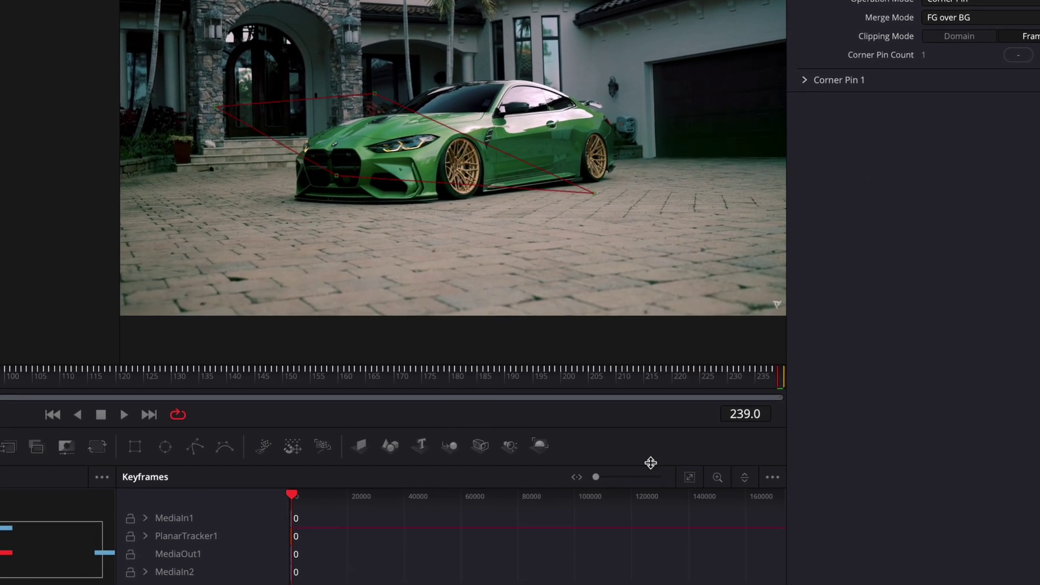
pyautogui.click(689, 477)
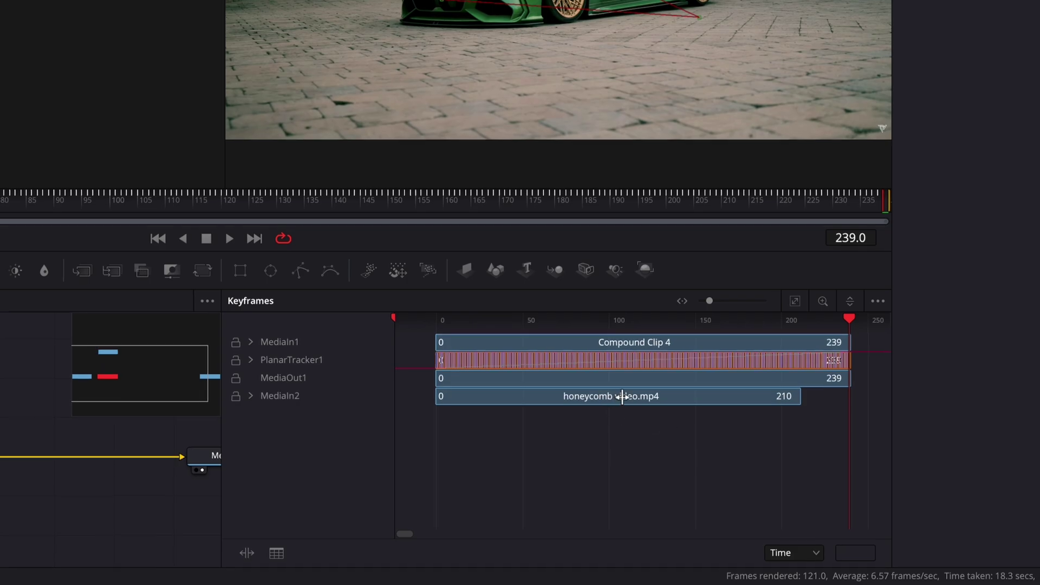
pyautogui.scroll(-3, 838, 330)
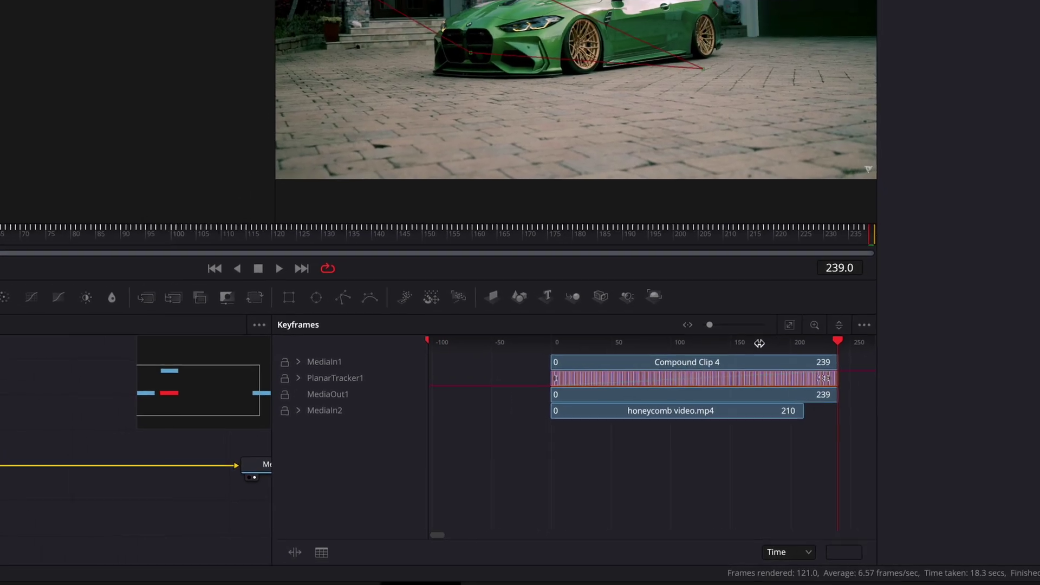
pyautogui.moveTo(832, 357); pyautogui.dragTo(735, 406)
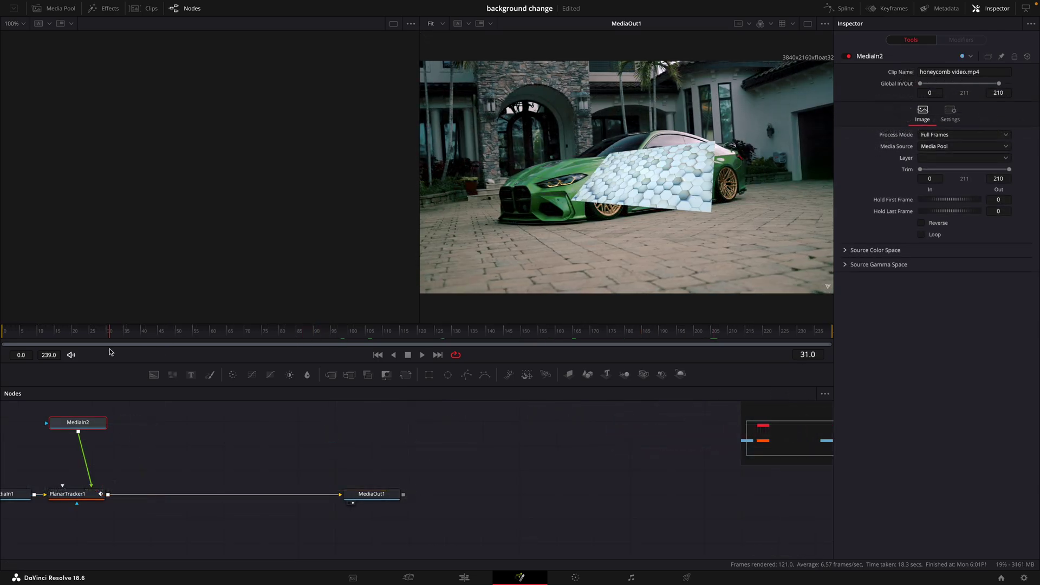
# Zoom out the viewer and drag the corner-pin corners past the frame edges over the ground.
pyautogui.hscroll(-3, 172, 446)
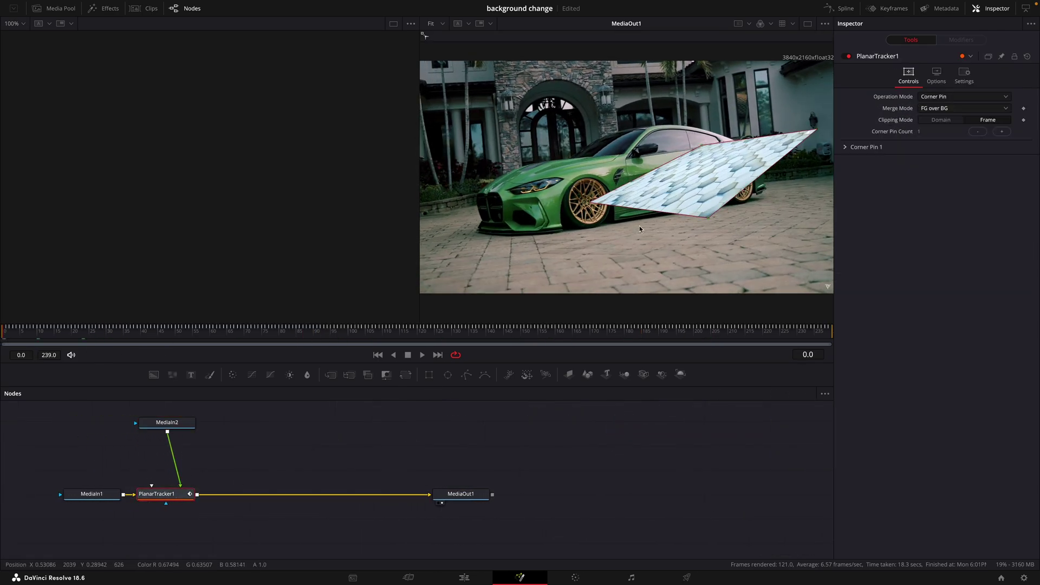
pyautogui.scroll(-2, 638, 229)
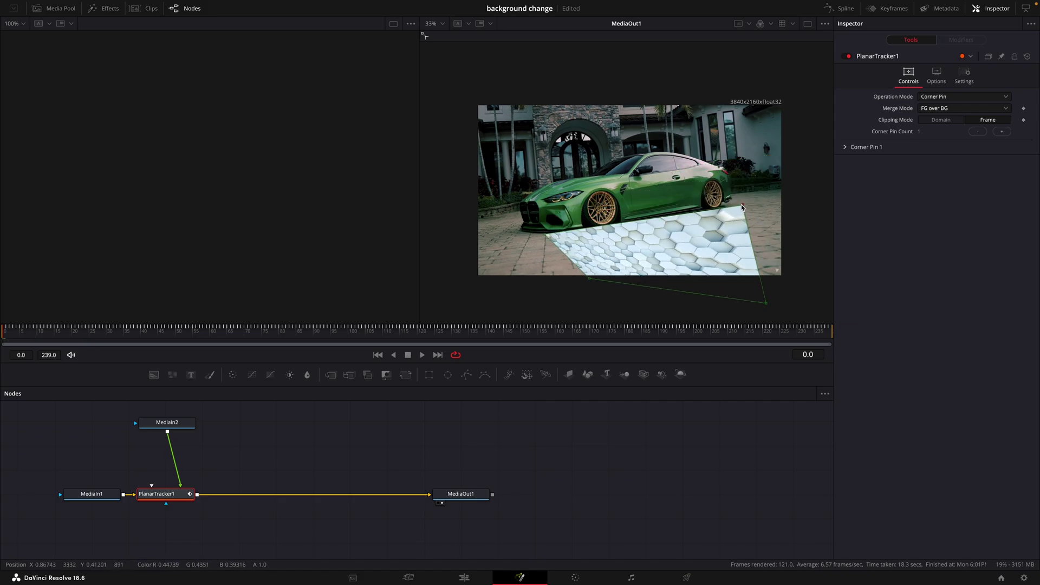
pyautogui.scroll(-2, 604, 292)
pyautogui.moveTo(604, 289); pyautogui.dragTo(538, 303)
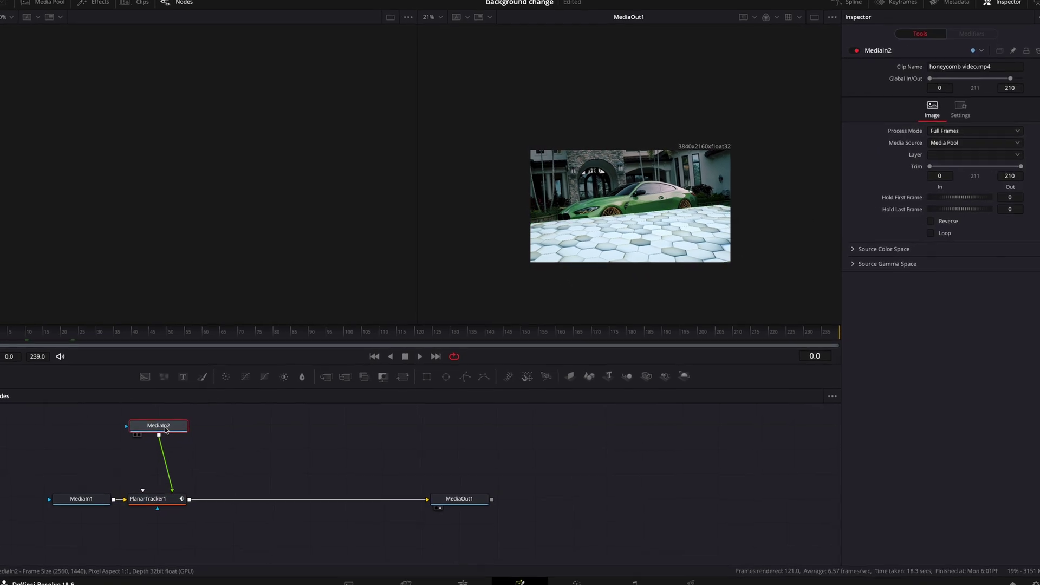
# Add a Luma Keyer to the honeycomb clip and raise its Low threshold to 0.8.
pyautogui.hotkey('shift', 'space')
pyautogui.write('luma')
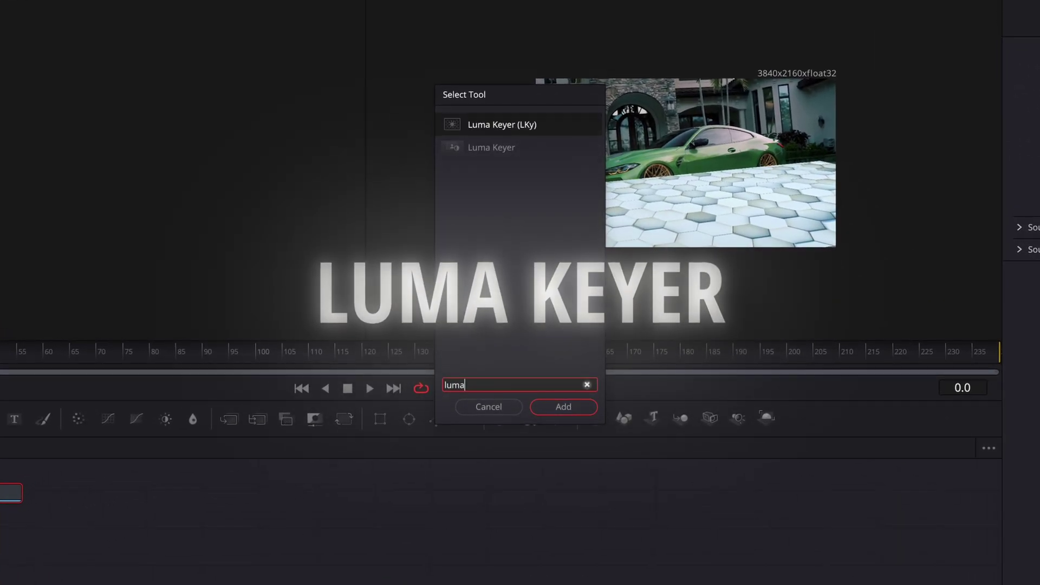
pyautogui.write('key')
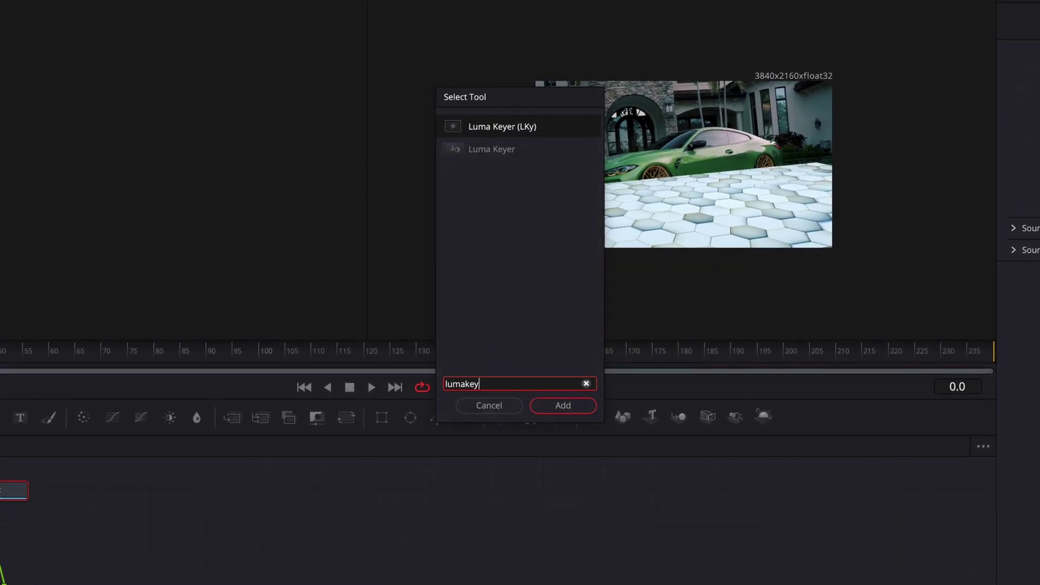
pyautogui.press('Return')
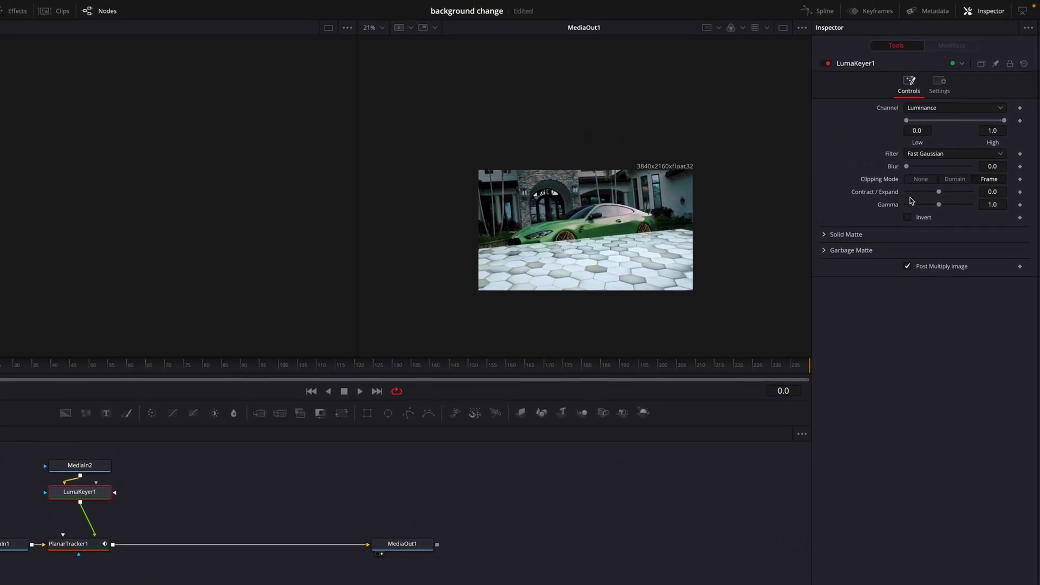
pyautogui.moveTo(920, 108); pyautogui.dragTo(927, 109)
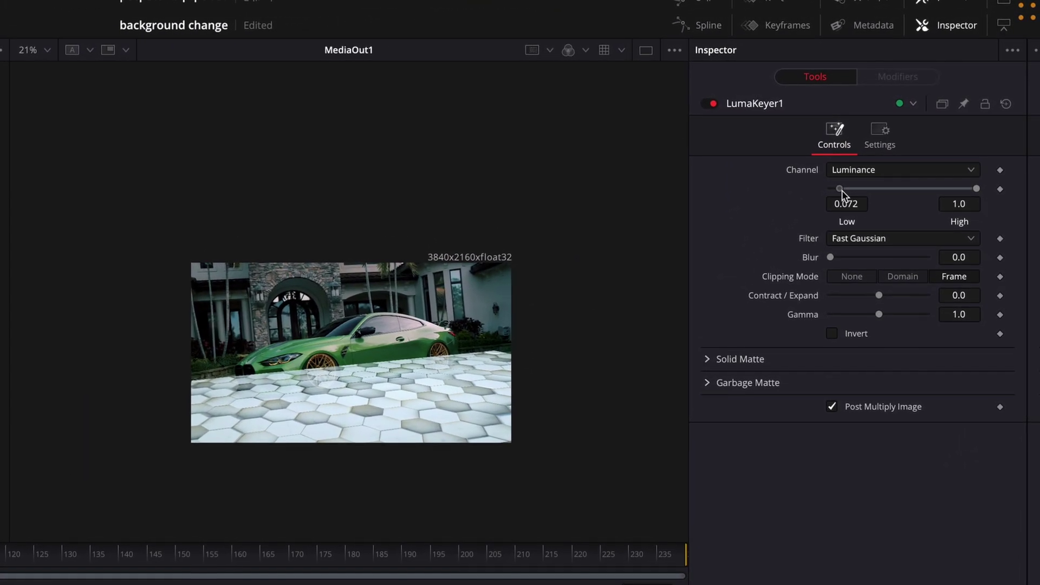
pyautogui.moveTo(842, 194); pyautogui.dragTo(942, 203)
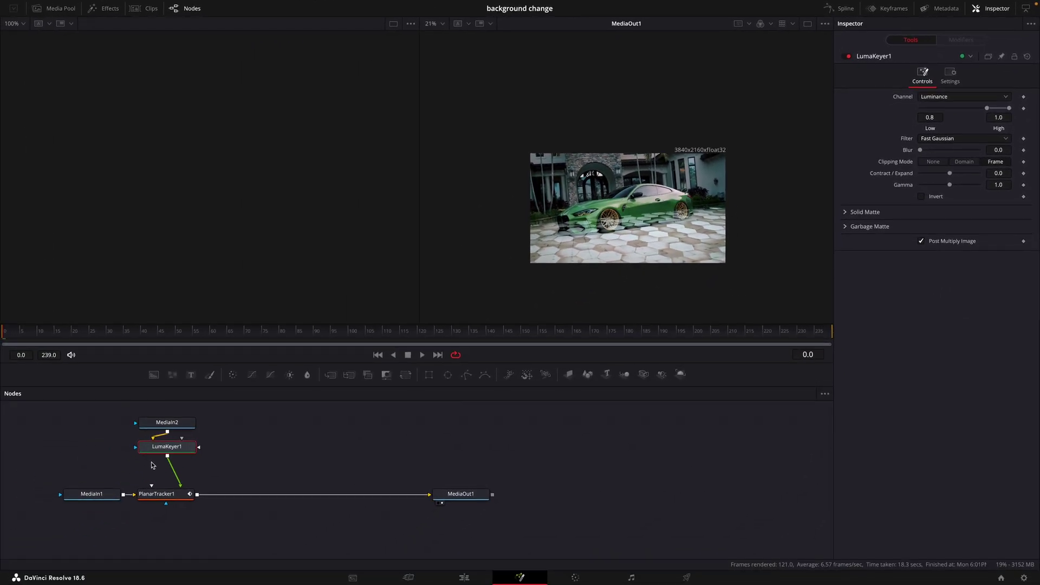
pyautogui.hotkey('shift', 'space')
# Add a Color Corrector after LumaKeyer1, shifting the hue and boosting saturation toward green.
pyautogui.write('color')
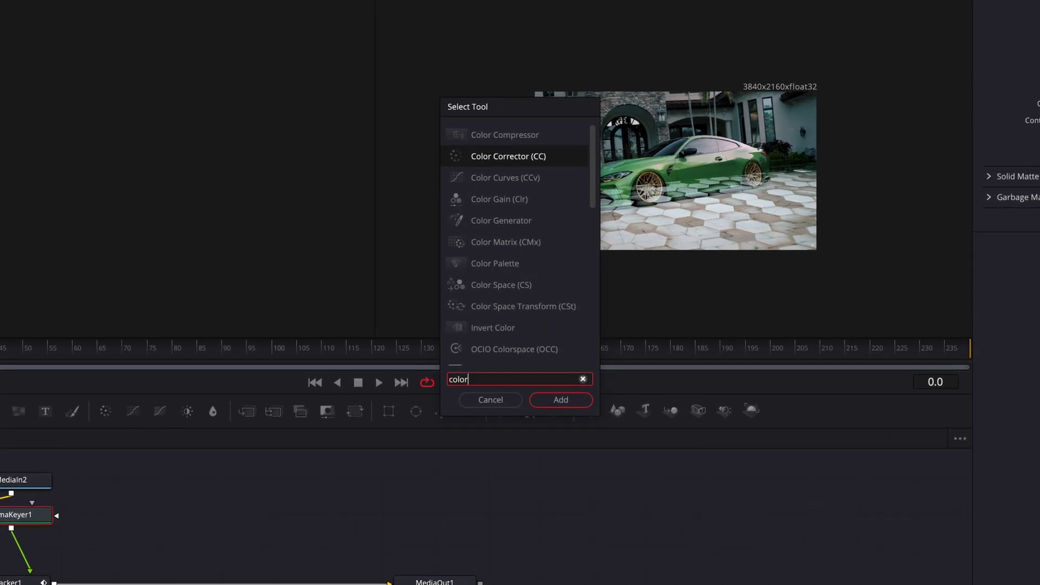
pyautogui.press('Return')
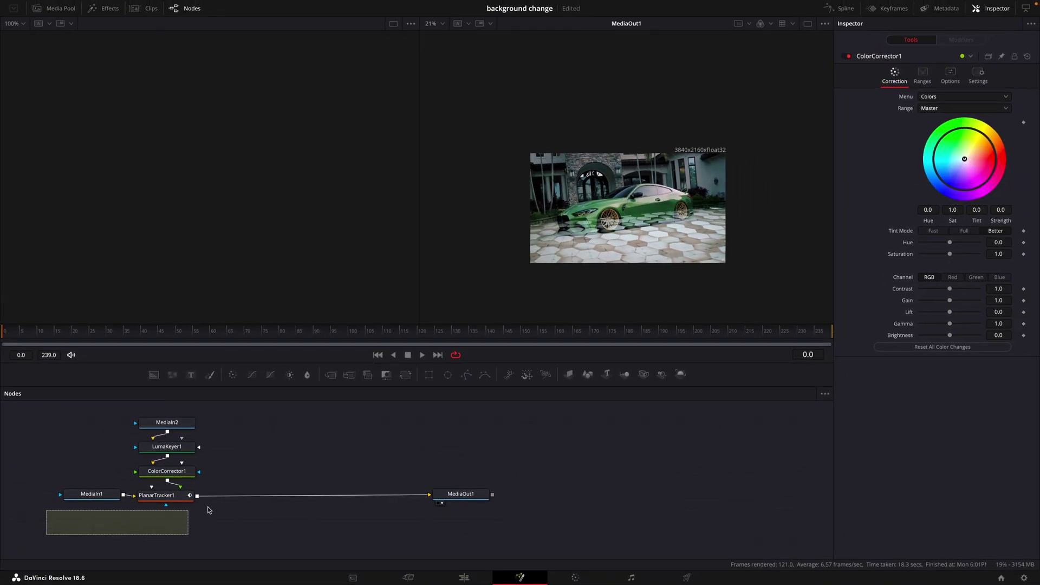
pyautogui.moveTo(207, 509)
pyautogui.mouseDown()
pyautogui.moveTo(438, 475)
pyautogui.moveTo(457, 516)
pyautogui.mouseUp()
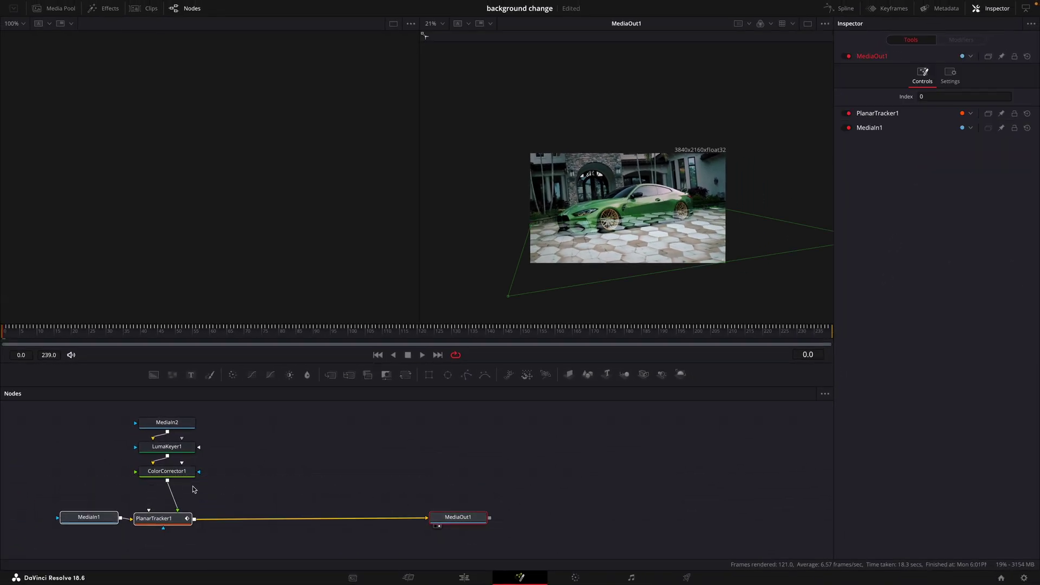
pyautogui.click(168, 475)
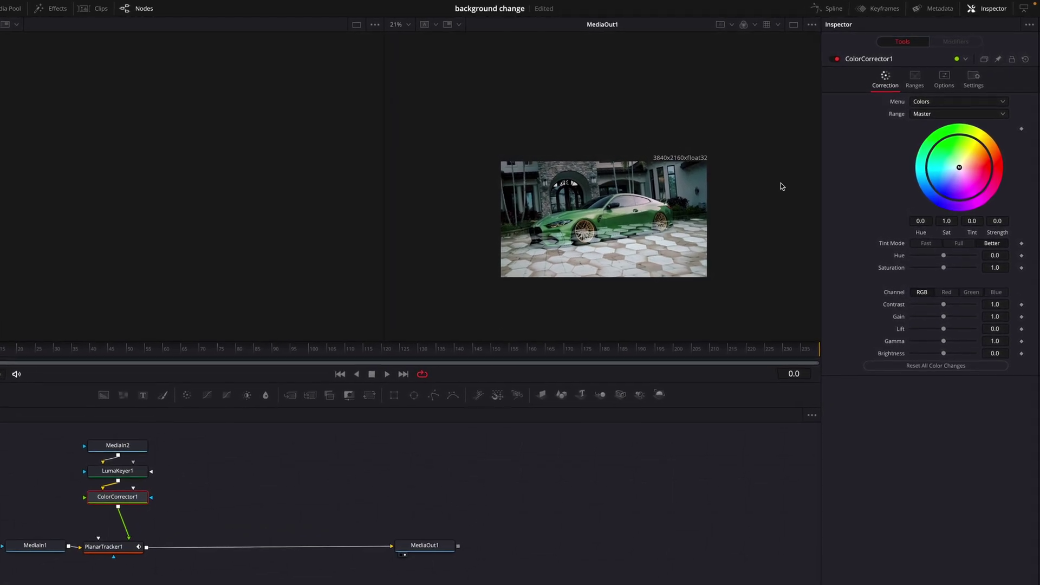
pyautogui.moveTo(935, 274); pyautogui.dragTo(916, 274)
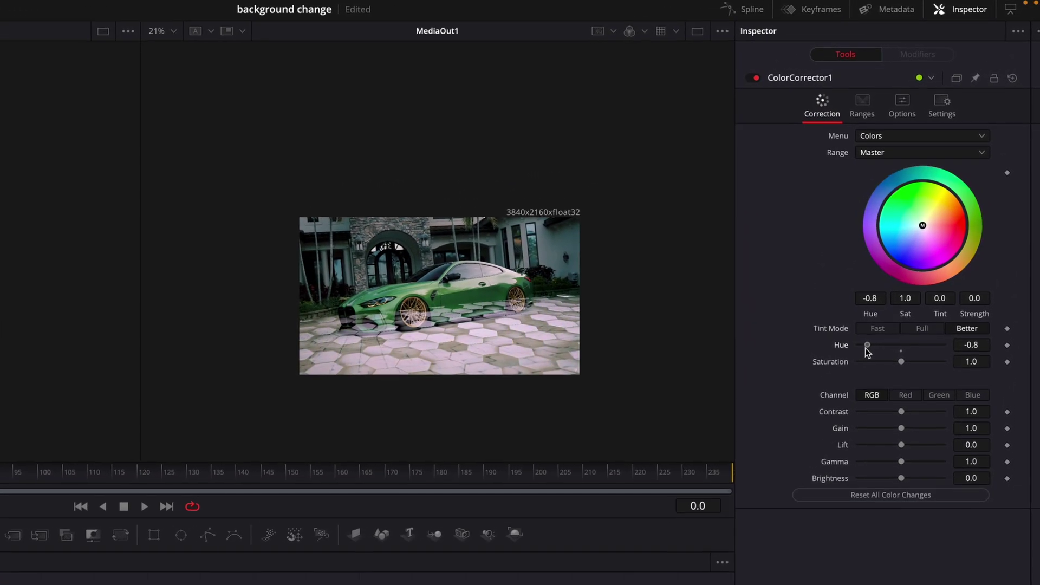
pyautogui.moveTo(893, 380); pyautogui.dragTo(929, 381)
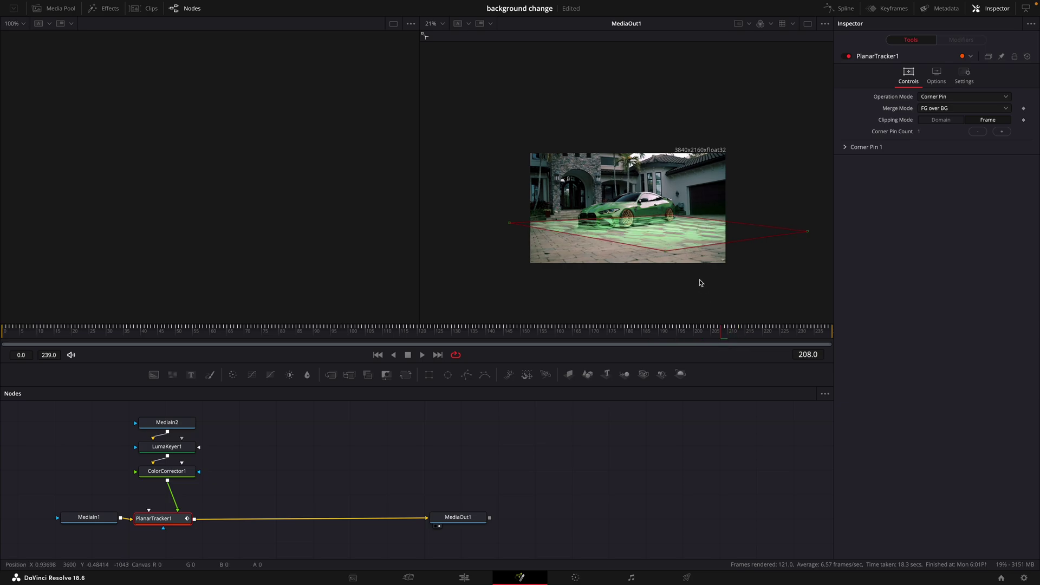
# Return to the Edit page to see the car clip with its green hexagon floor.
pyautogui.scroll(-1, 696, 239)
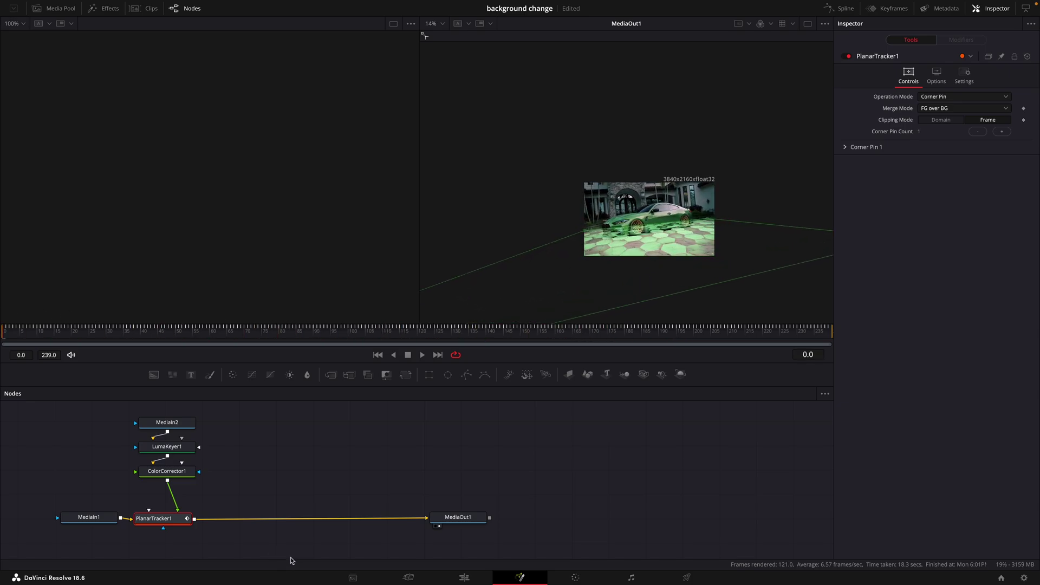
pyautogui.click(463, 578)
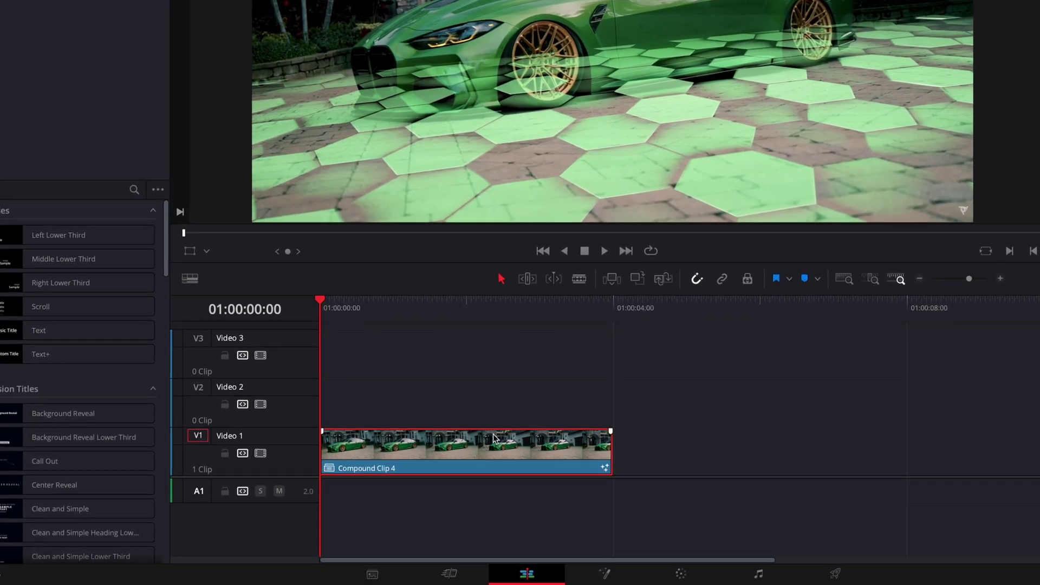
# Alt-drag Compound Clip 4 onto Video 2 and delete MediaIn2, LumaKeyer1 and ColorCorrector1 from the copy.
pyautogui.moveTo(494, 449); pyautogui.dragTo(490, 399)
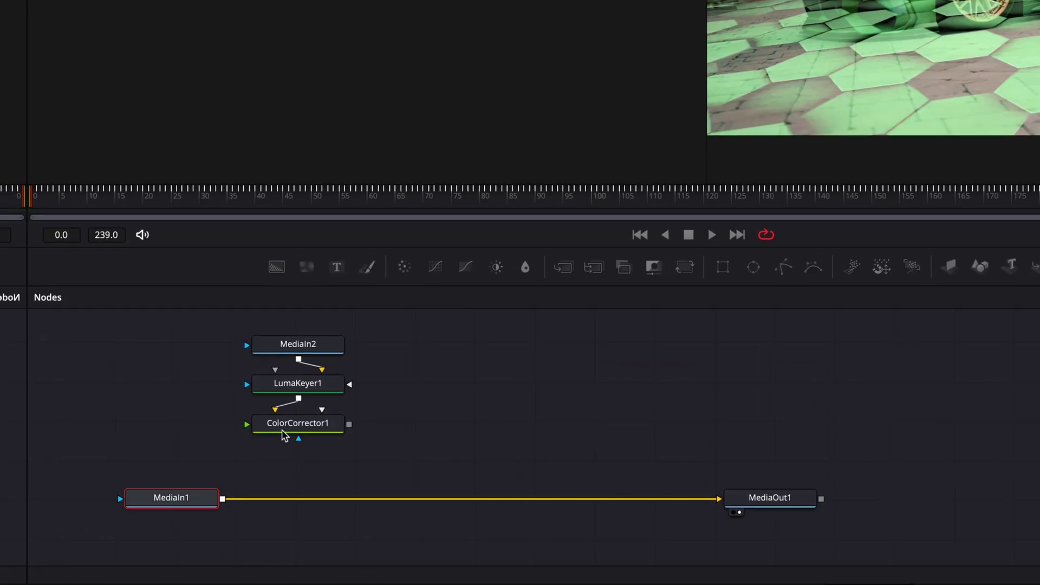
pyautogui.press('Delete')
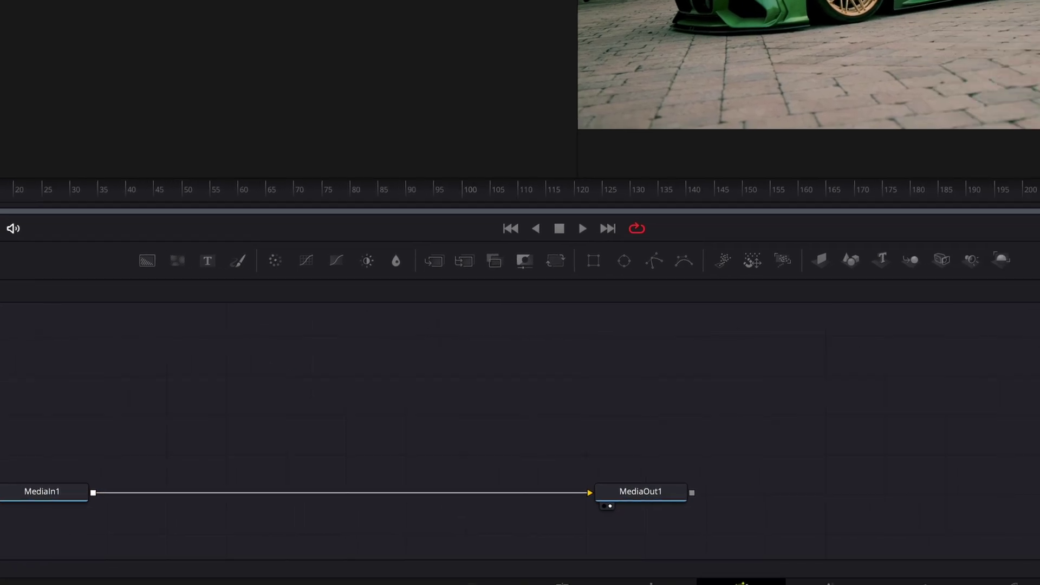
# Start a Pen window on the top clip and place points along the car's lower edge.
pyautogui.click(433, 573)
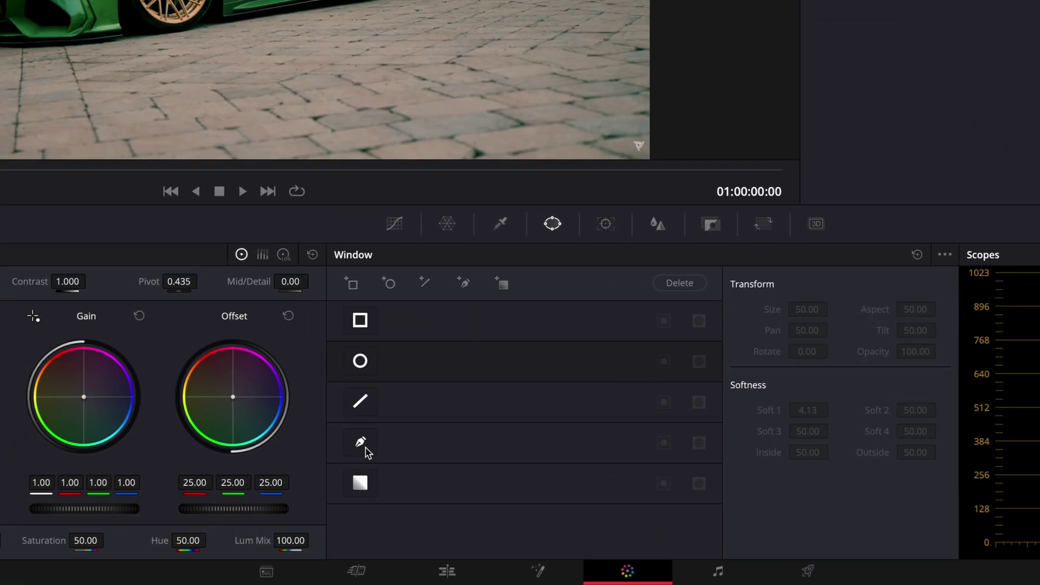
pyautogui.click(180, 441)
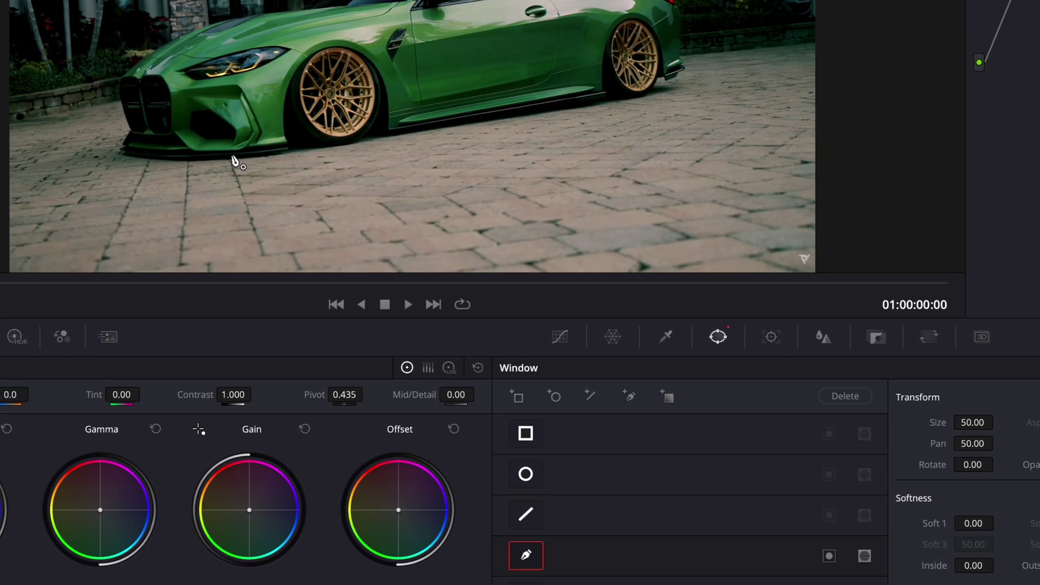
pyautogui.click(201, 51)
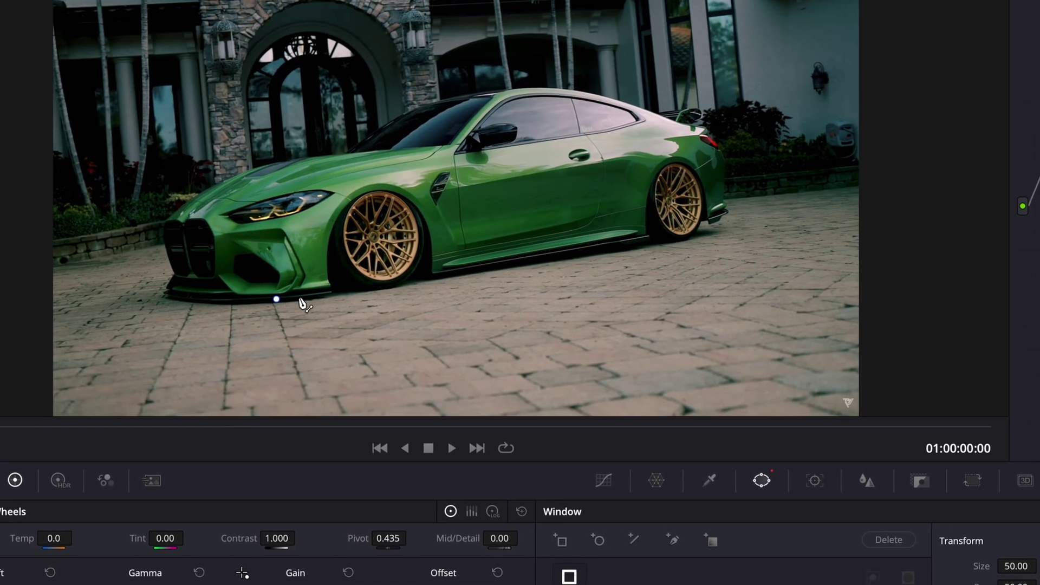
pyautogui.click(254, 44)
pyautogui.click(310, 39)
pyautogui.click(358, 27)
pyautogui.click(431, 15)
pyautogui.click(509, 3)
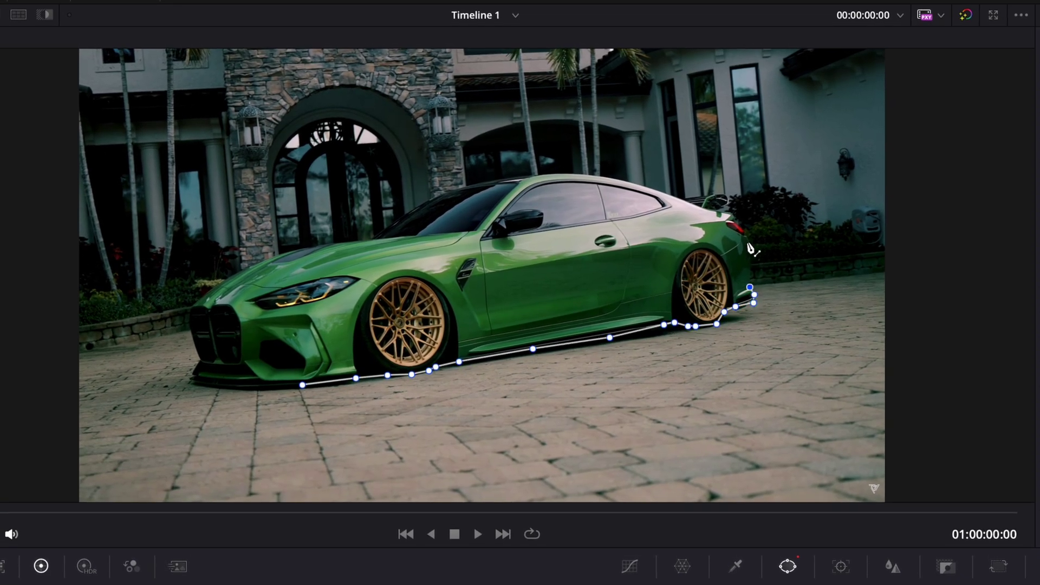
# Trace the mask over the roofline, hood, grille and bumper, closing it on the first point.
pyautogui.click(585, 176)
pyautogui.click(536, 177)
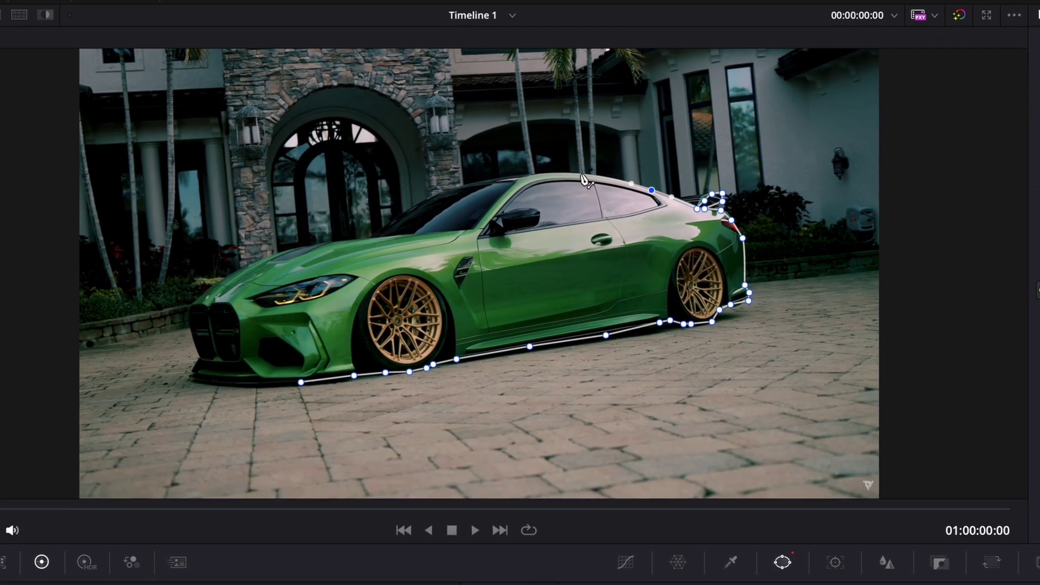
pyautogui.click(491, 179)
pyautogui.click(426, 200)
pyautogui.click(375, 237)
pyautogui.click(298, 251)
pyautogui.click(245, 237)
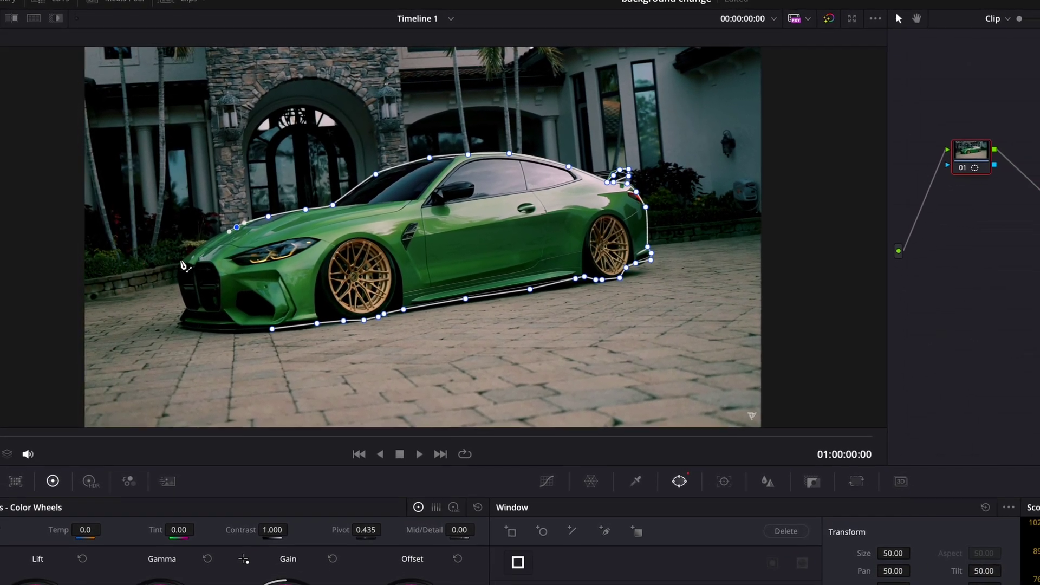
pyautogui.click(187, 273)
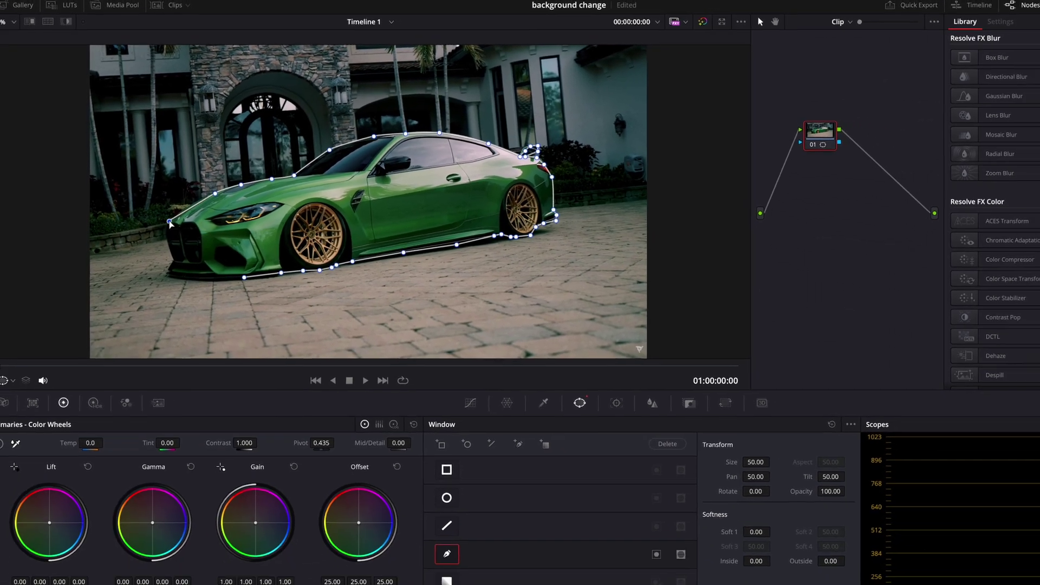
pyautogui.click(172, 258)
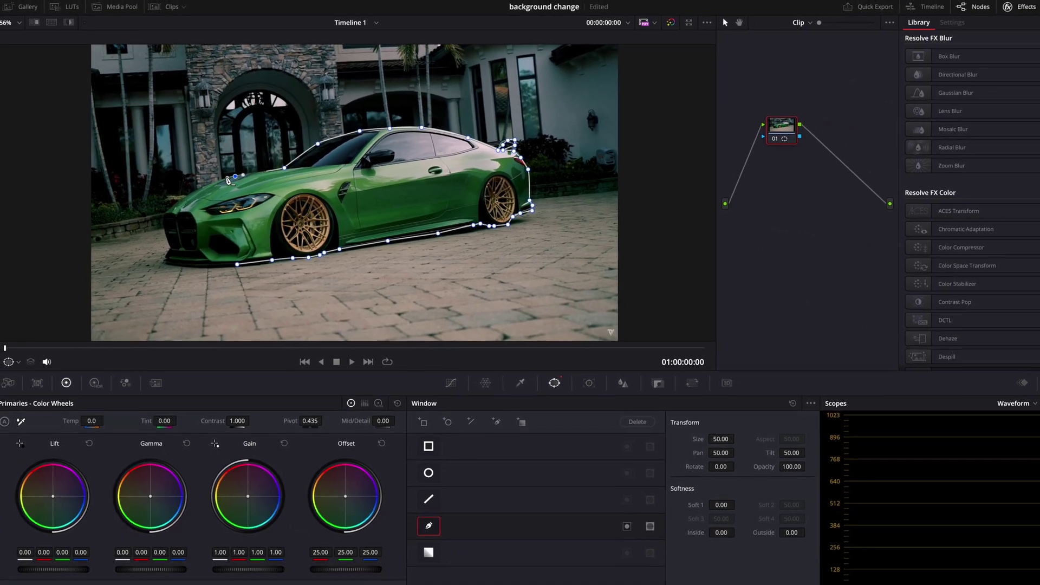
pyautogui.click(244, 277)
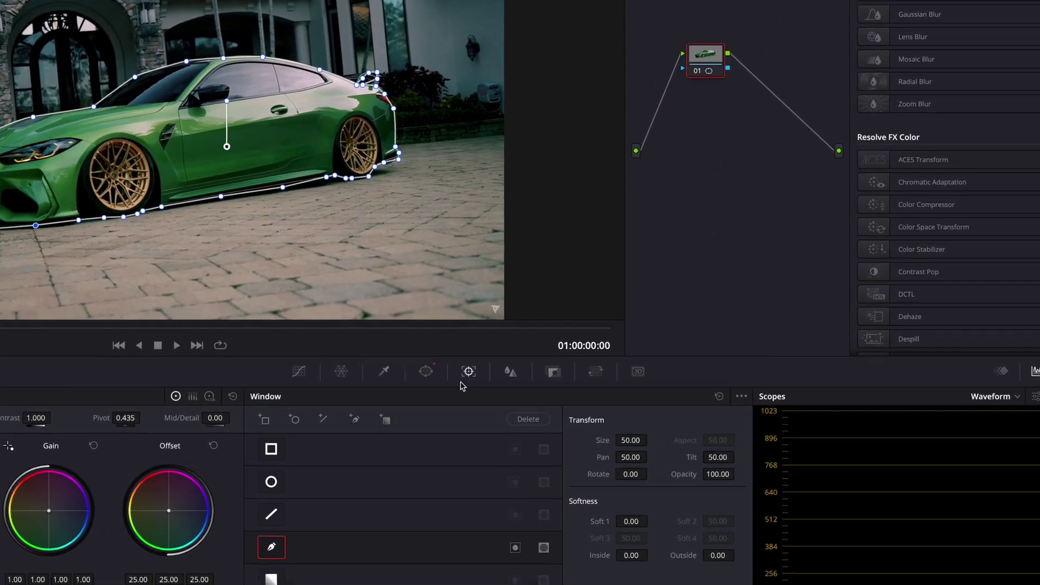
# Track the car mask forward and backward, then check its fit at first, last and middle frames.
pyautogui.click(468, 371)
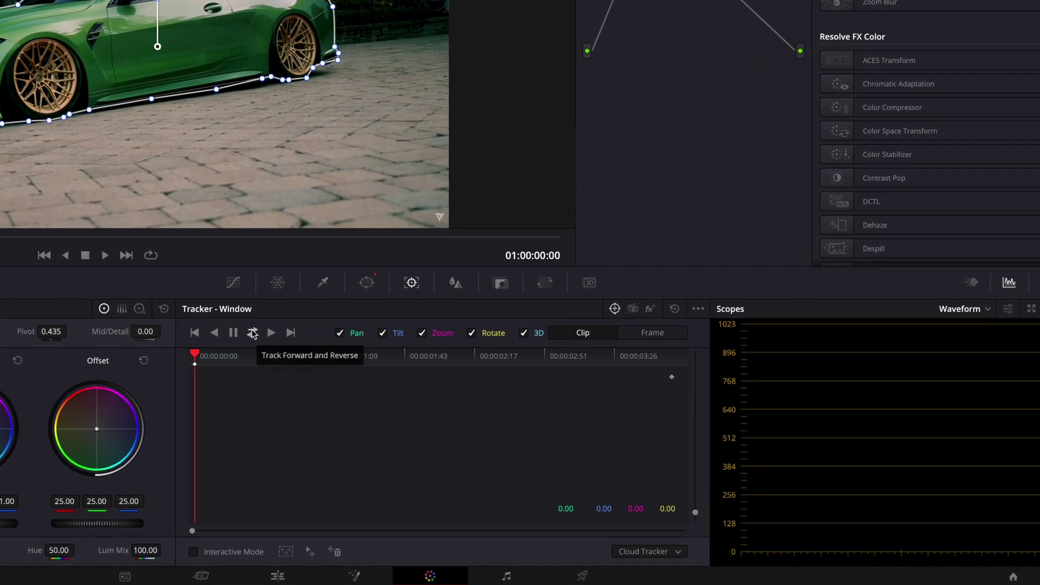
pyautogui.click(263, 359)
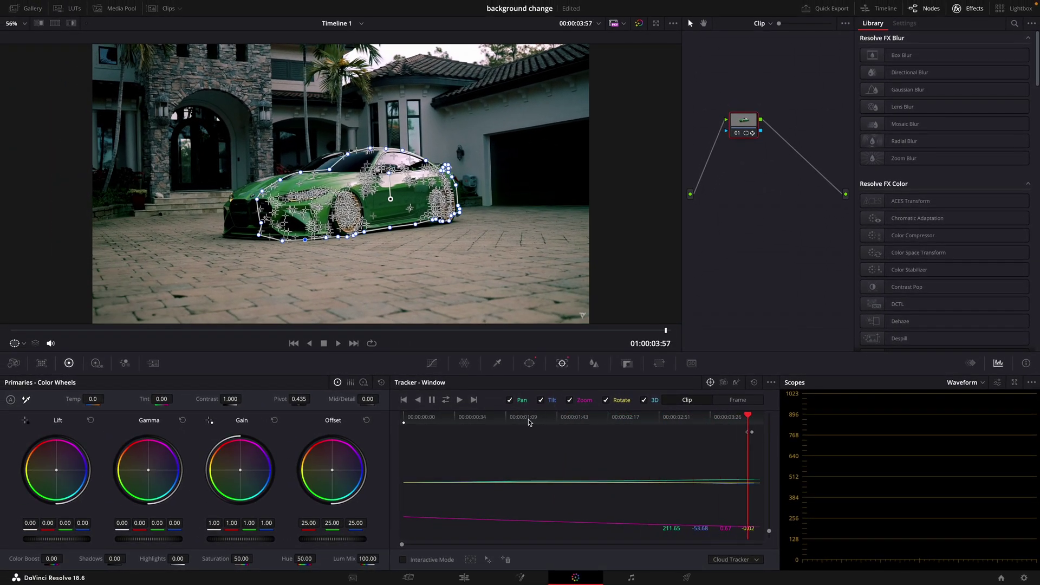
pyautogui.press('Home')
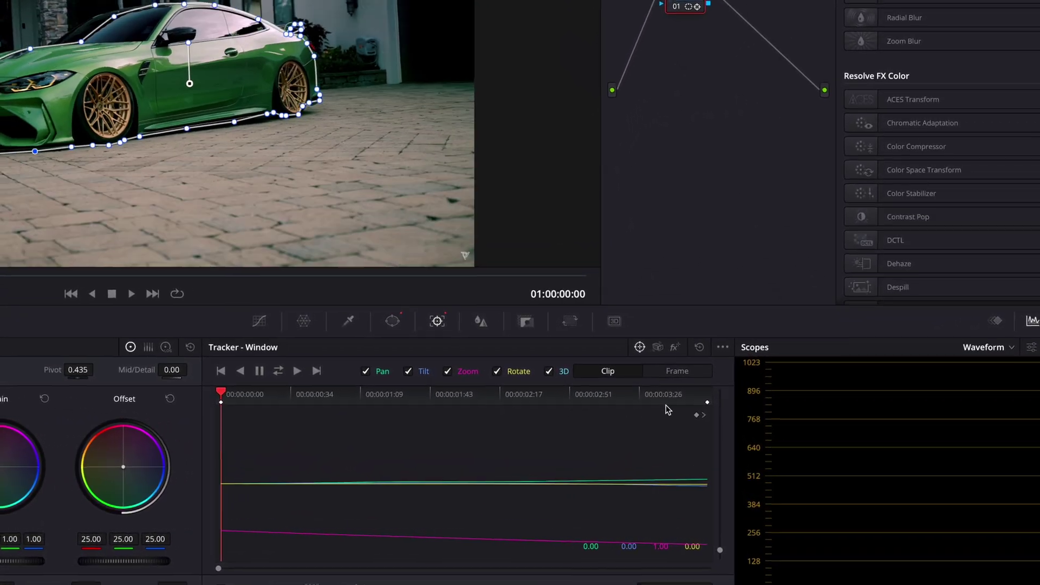
pyautogui.click(745, 414)
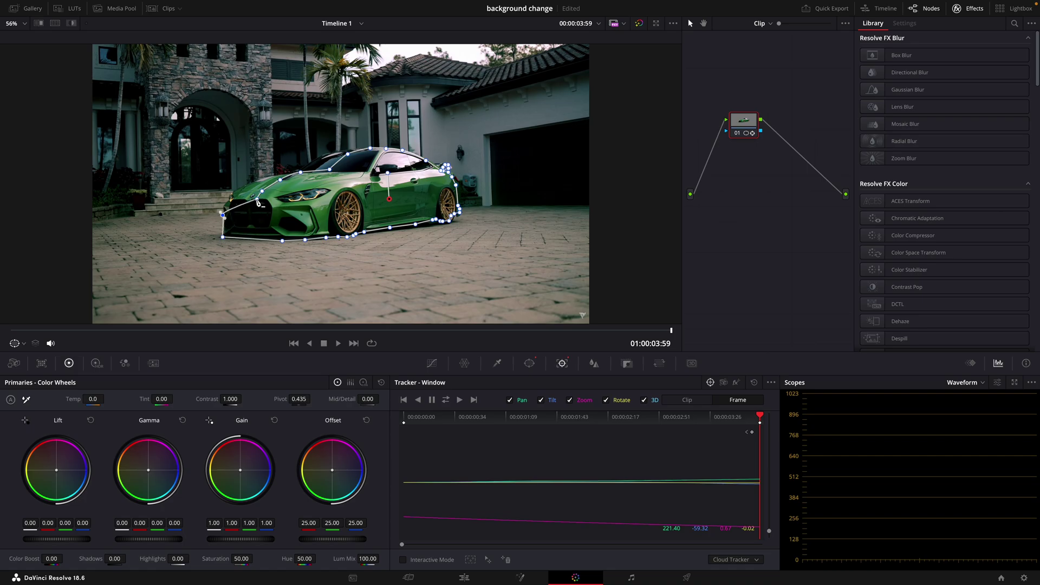
pyautogui.scroll(-1, 229, 202)
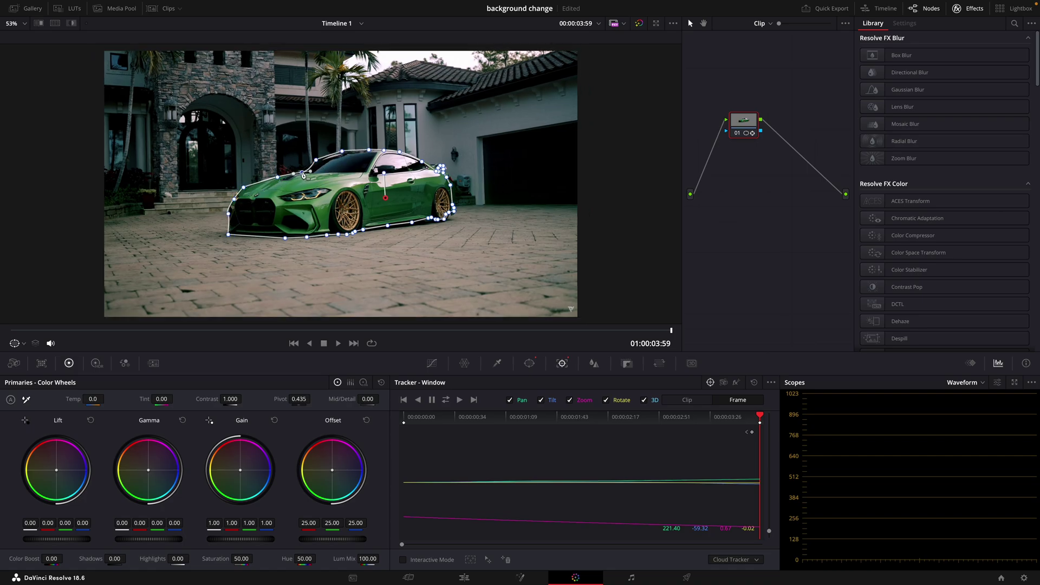
pyautogui.click(661, 418)
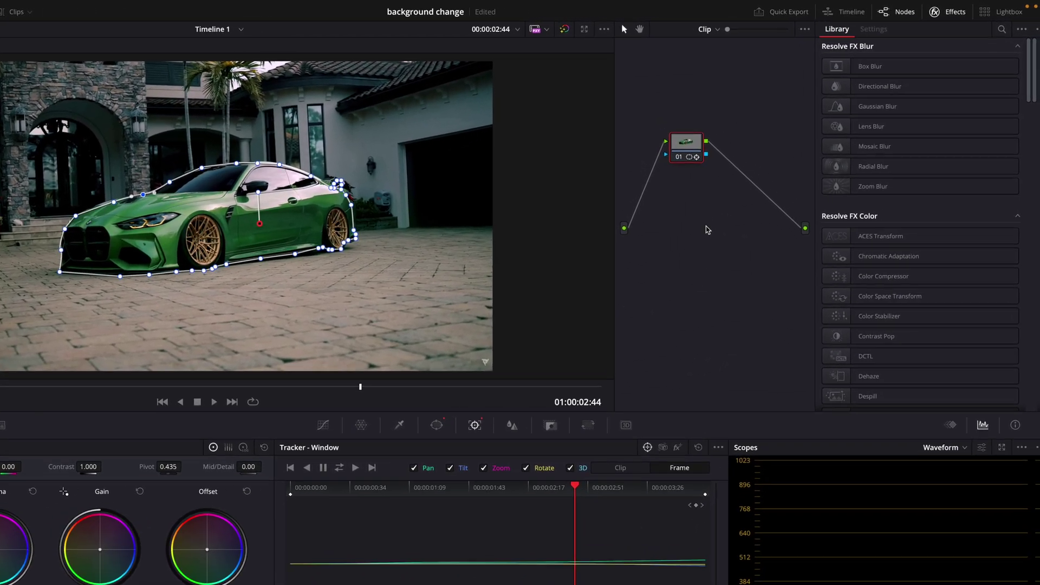
# Add an alpha output for the car mask, soften its outer edge, and preview the composite on the Edit page.
pyautogui.rightClick(783, 175)
pyautogui.click(729, 278)
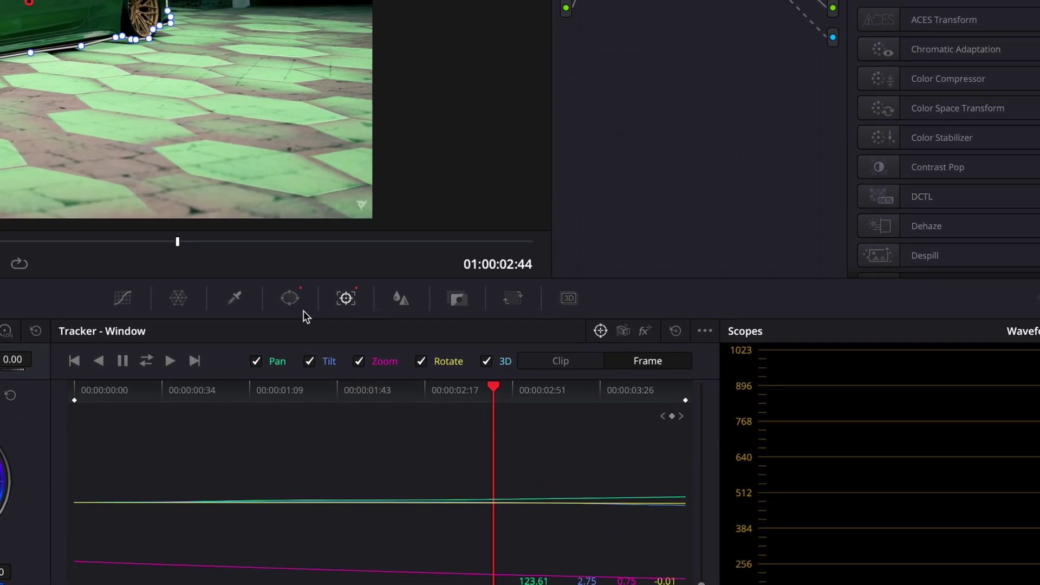
pyautogui.click(293, 399)
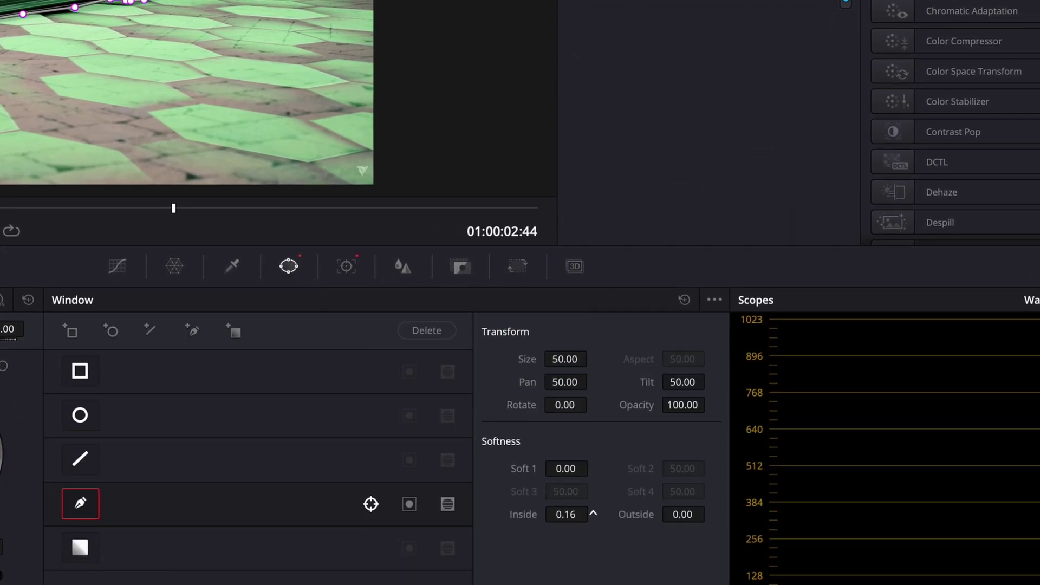
pyautogui.moveTo(709, 512); pyautogui.dragTo(726, 513)
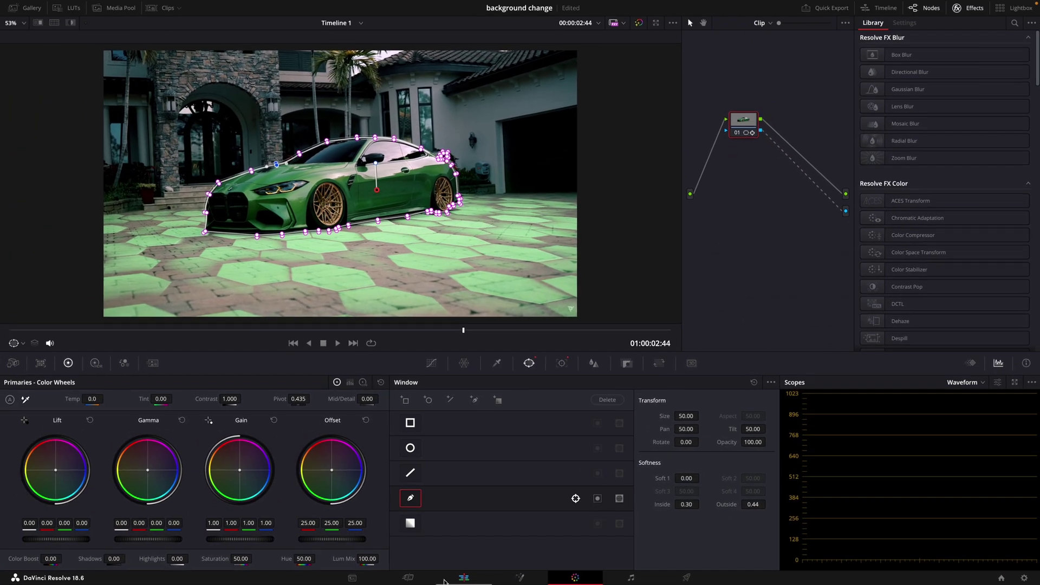
pyautogui.click(444, 582)
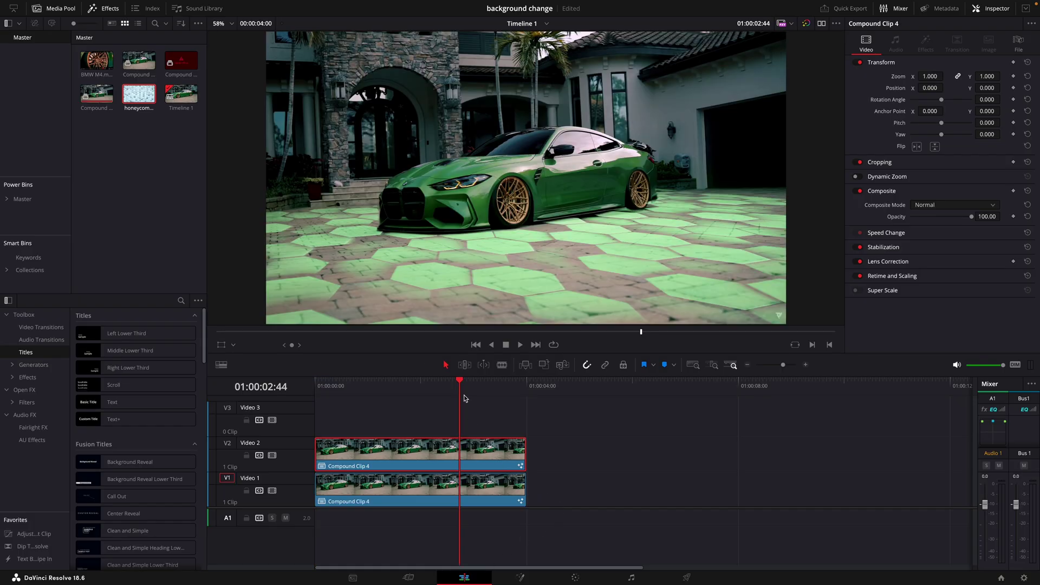
pyautogui.moveTo(460, 386); pyautogui.dragTo(347, 387)
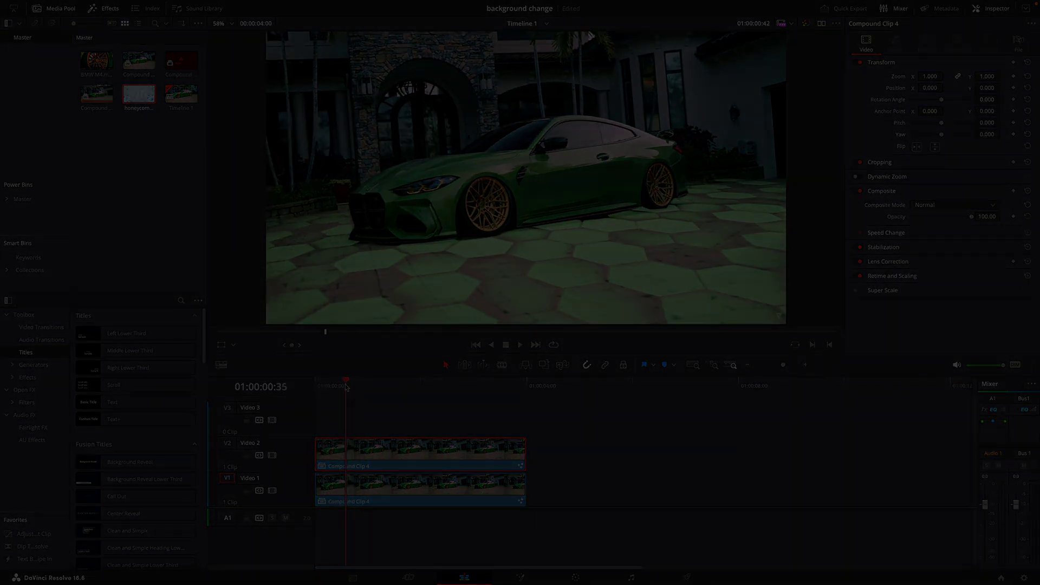